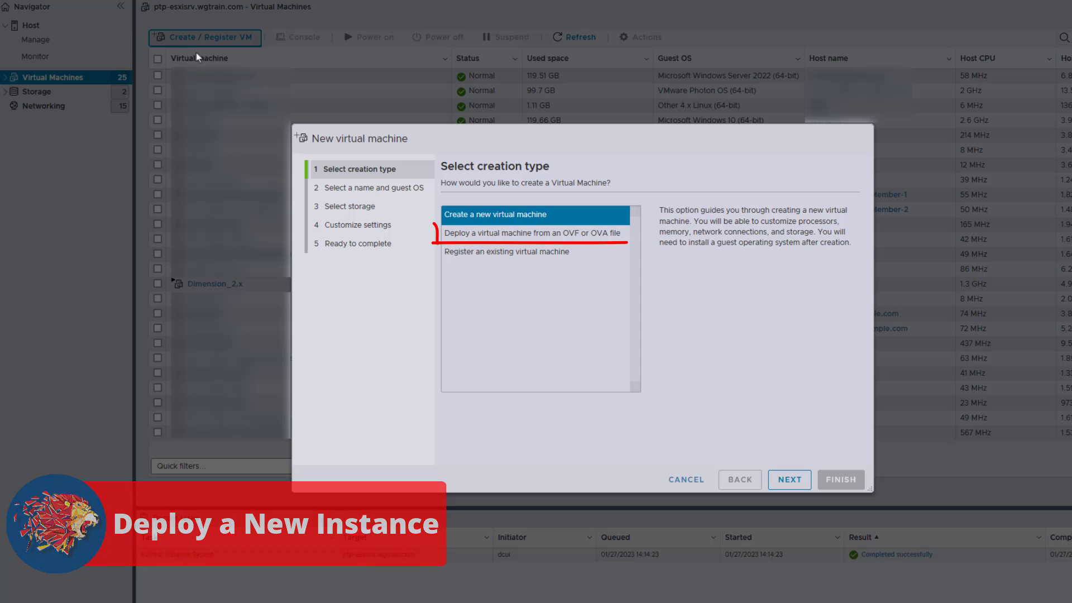
Start deploying a virtual machine from an OVA file, naming it Dimension_new and using watchguard-dimension_2_2_1.ova as the source.
click(581, 234)
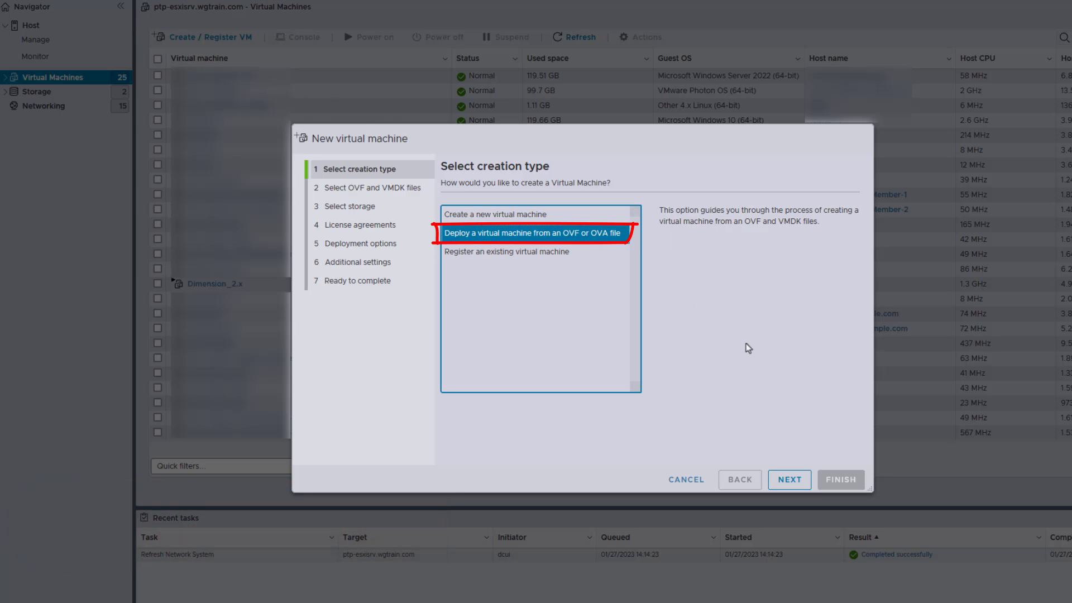
click(789, 481)
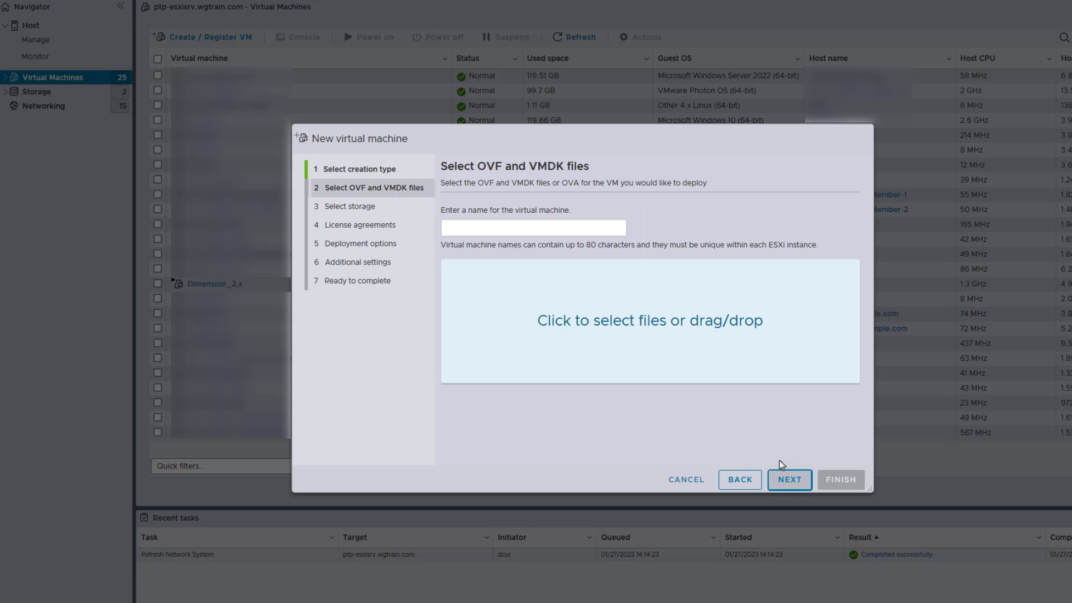
click(558, 300)
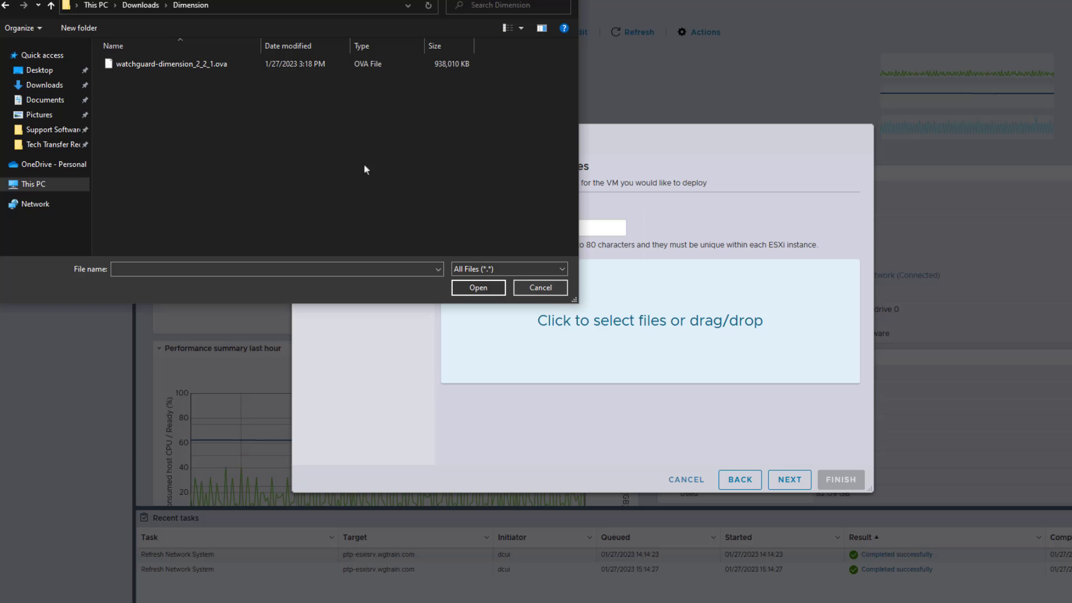
click(193, 65)
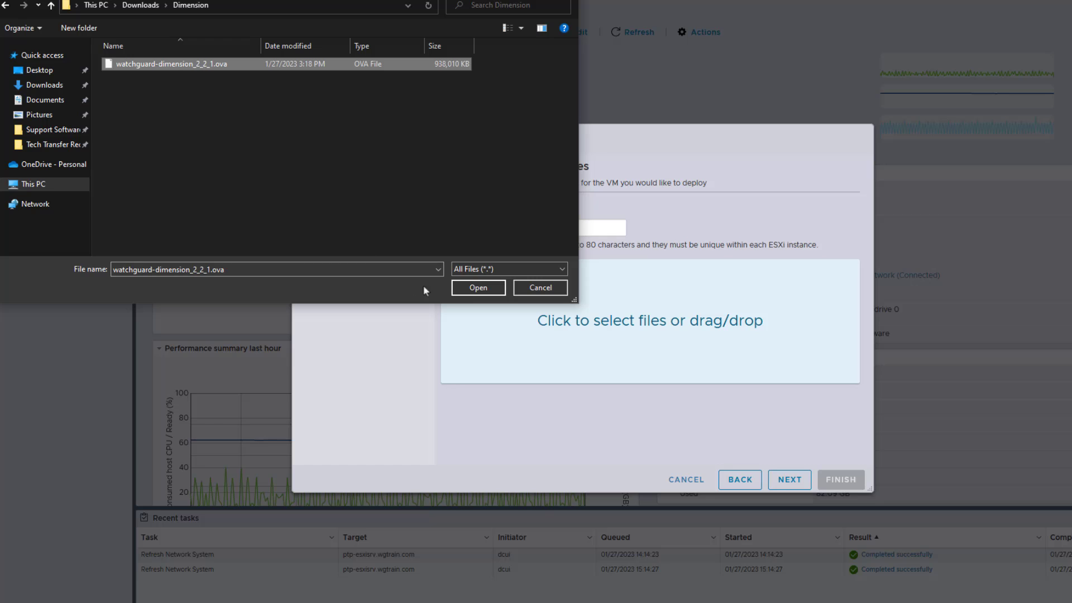
click(477, 287)
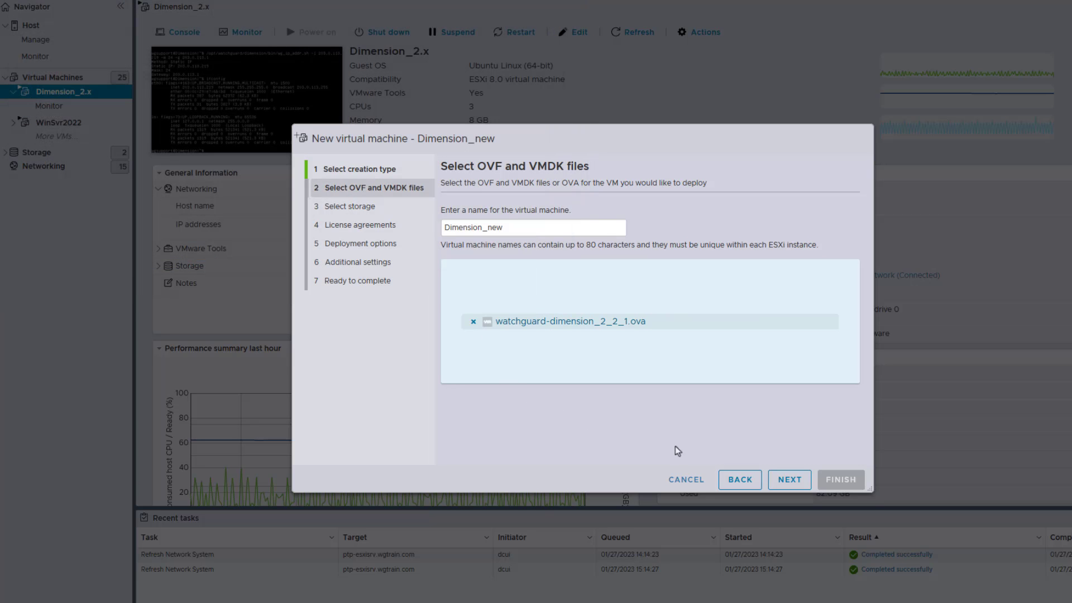
click(791, 481)
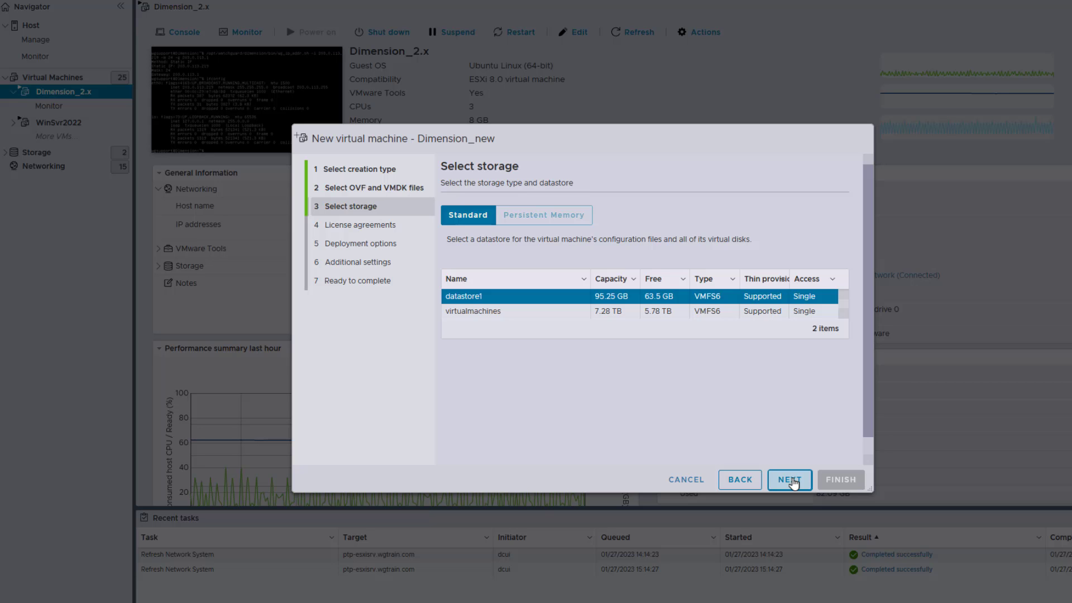
Use datastore1 as the storage for the virtual machine and accept the WatchGuard End User License Agreement.
click(790, 480)
scroll(813, 450, down, 1)
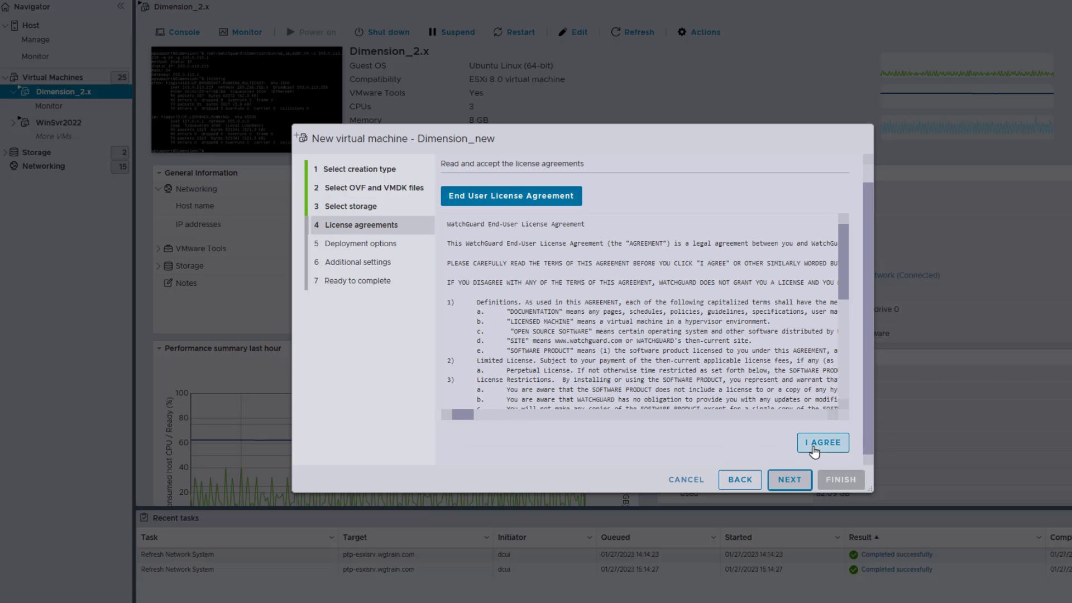
click(814, 448)
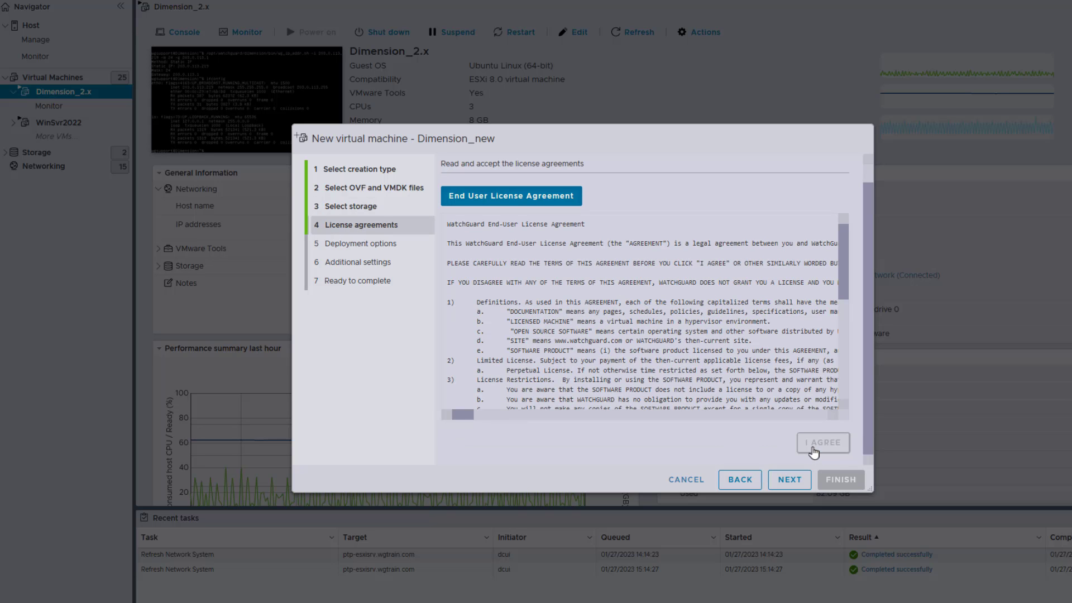
click(789, 481)
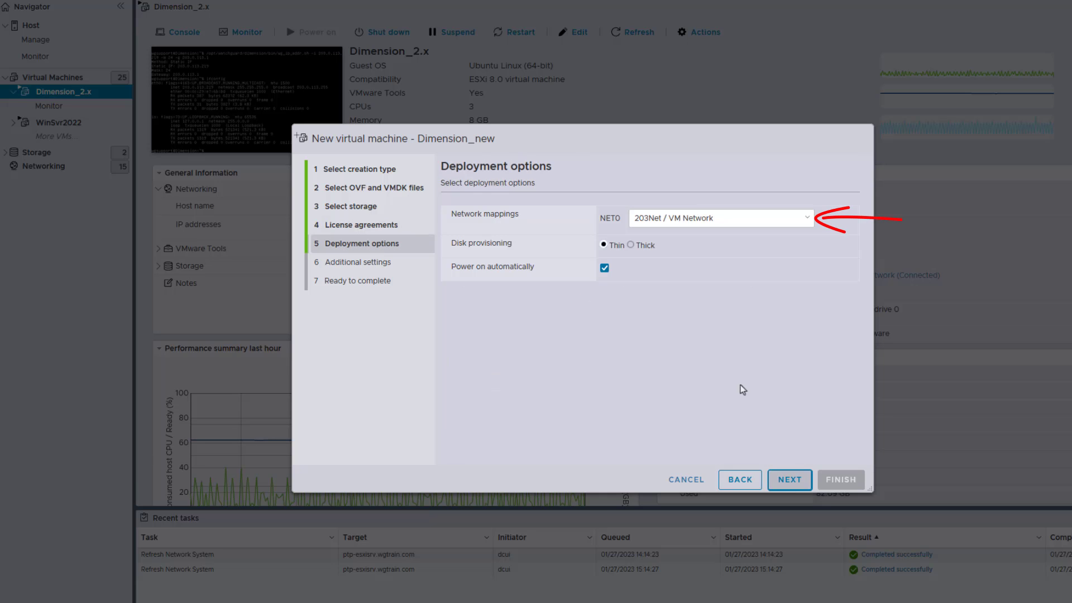
Set disk provisioning to Thick, disable automatic power-on, and finish the deployment of Dimension_new.
click(630, 245)
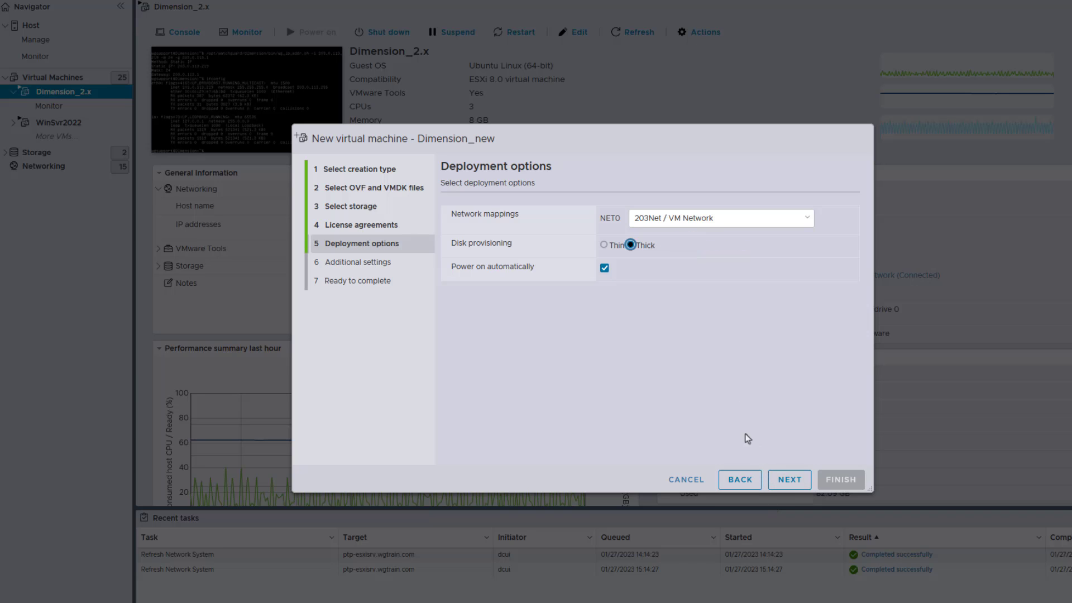
click(604, 268)
click(784, 484)
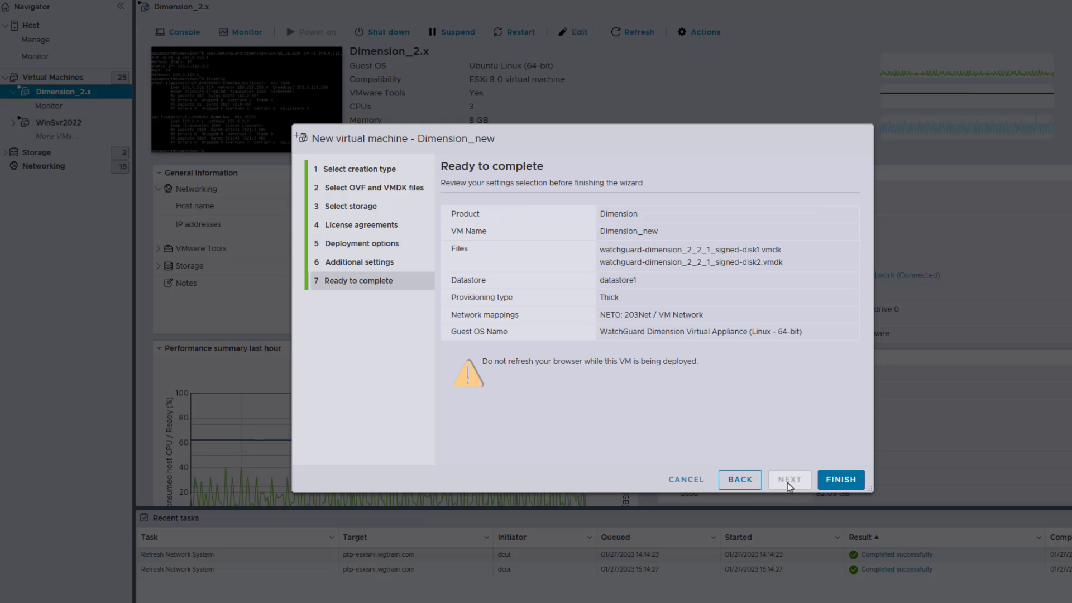
click(850, 479)
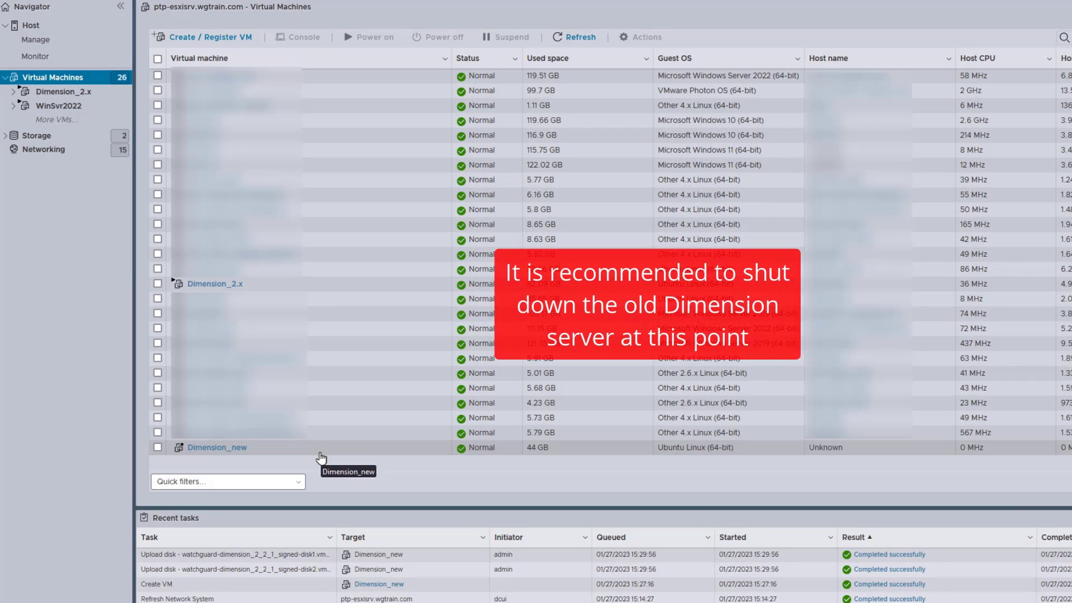
Open the Dimension_new virtual machine and power it on.
click(319, 454)
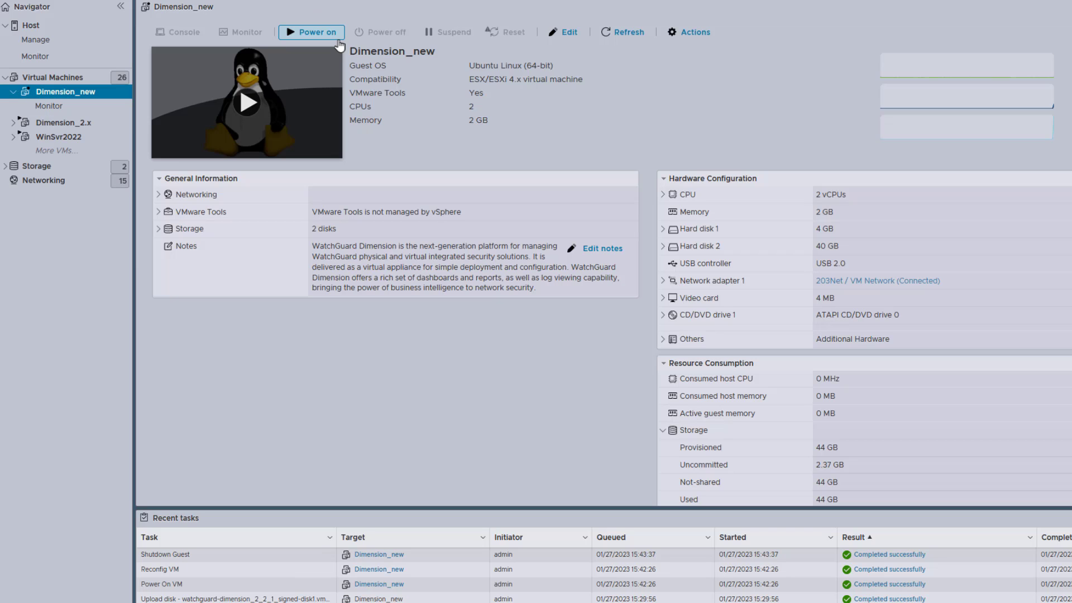
click(330, 34)
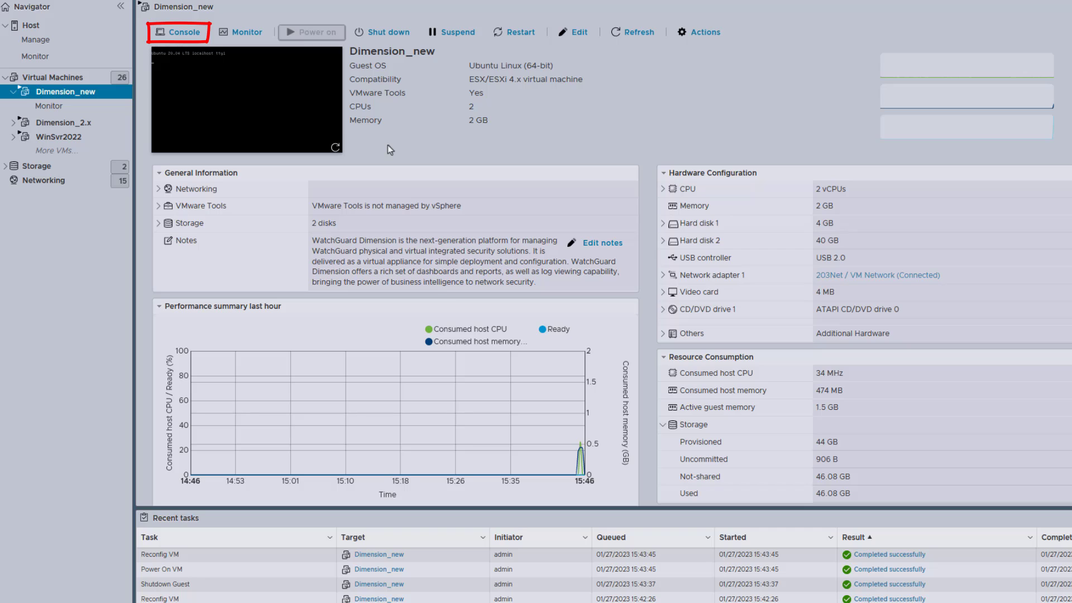
Open the browser console of Dimension_new, log in as wgsupport with the default password, and set a new account password.
click(184, 32)
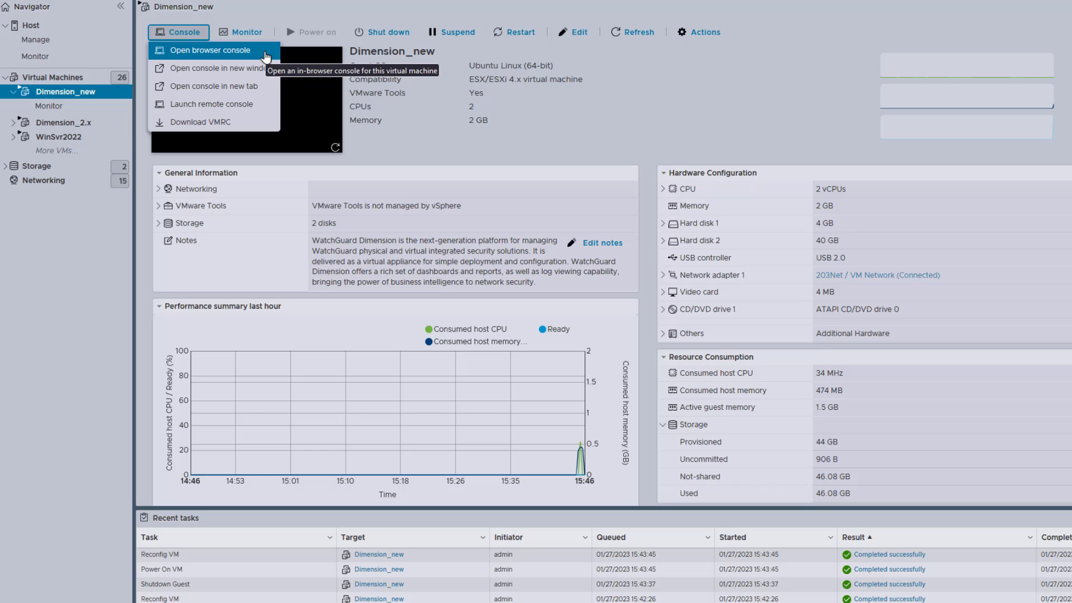
click(265, 51)
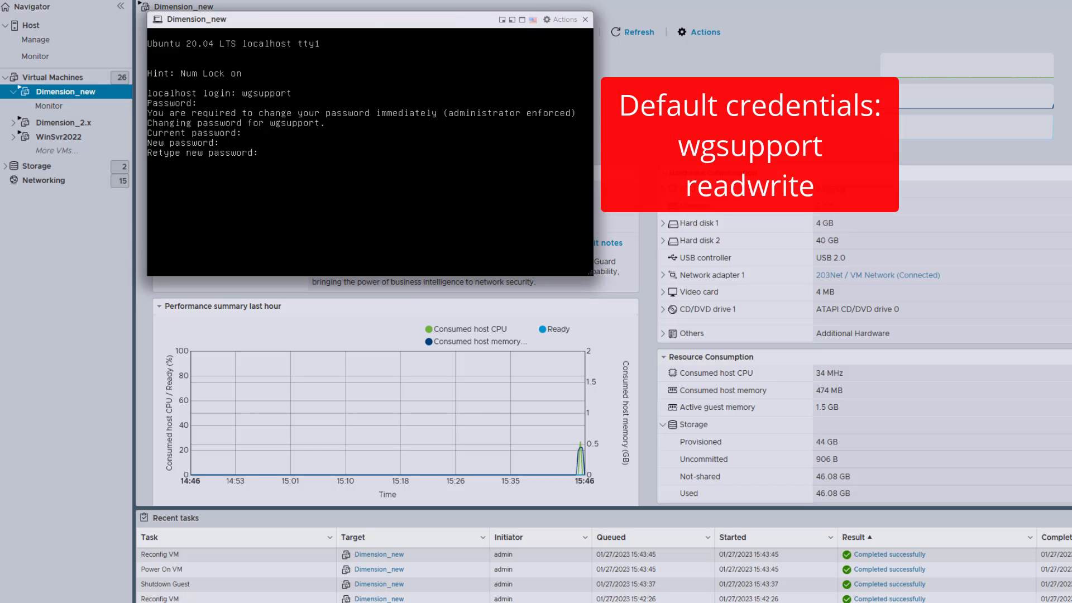
key(Return)
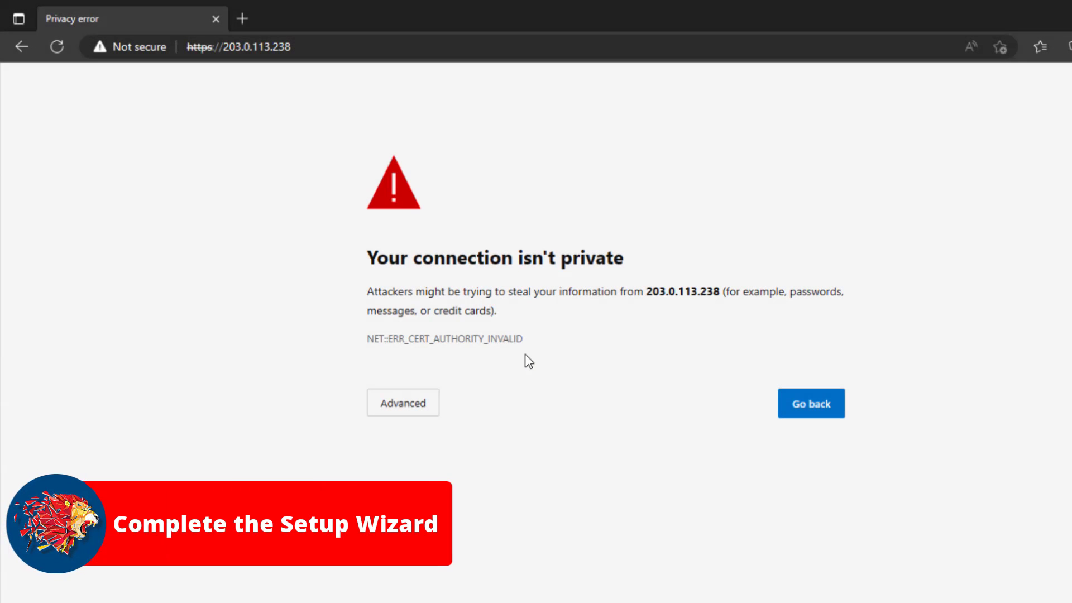
click(403, 402)
click(439, 530)
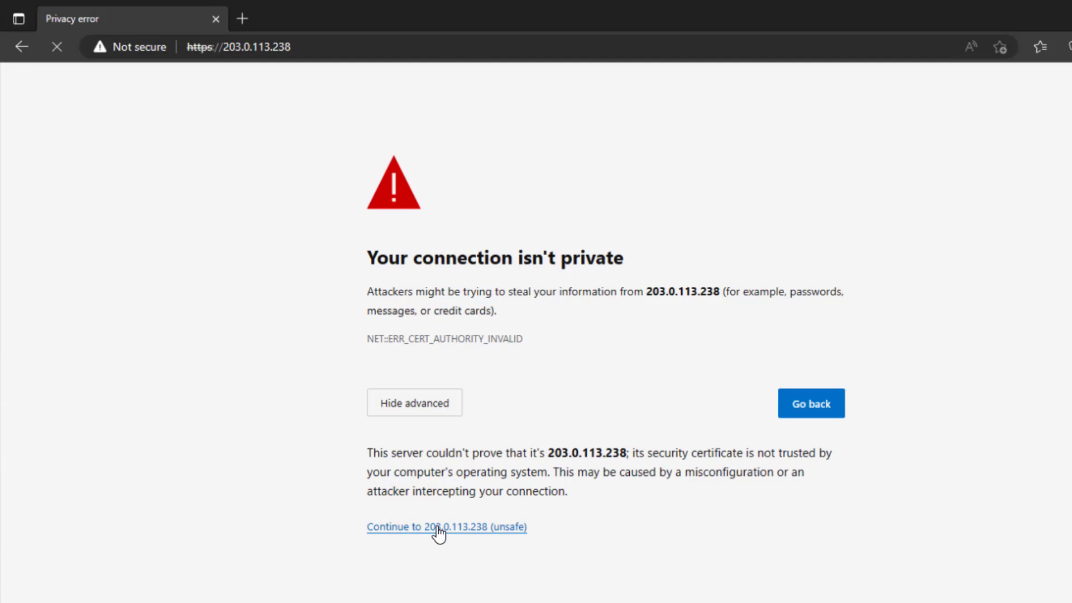
text(*****)
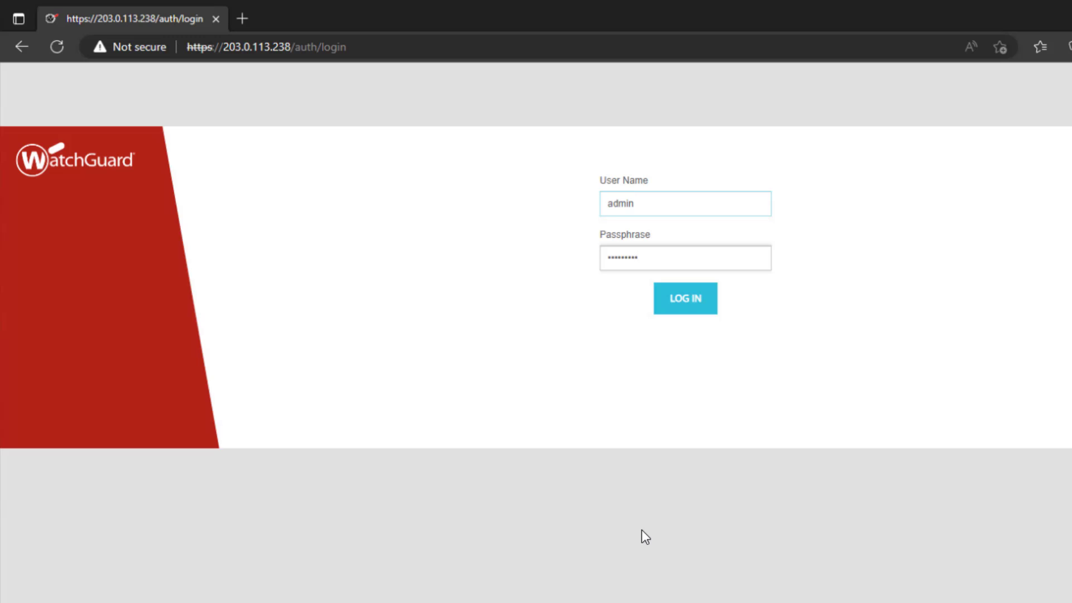
key(Return)
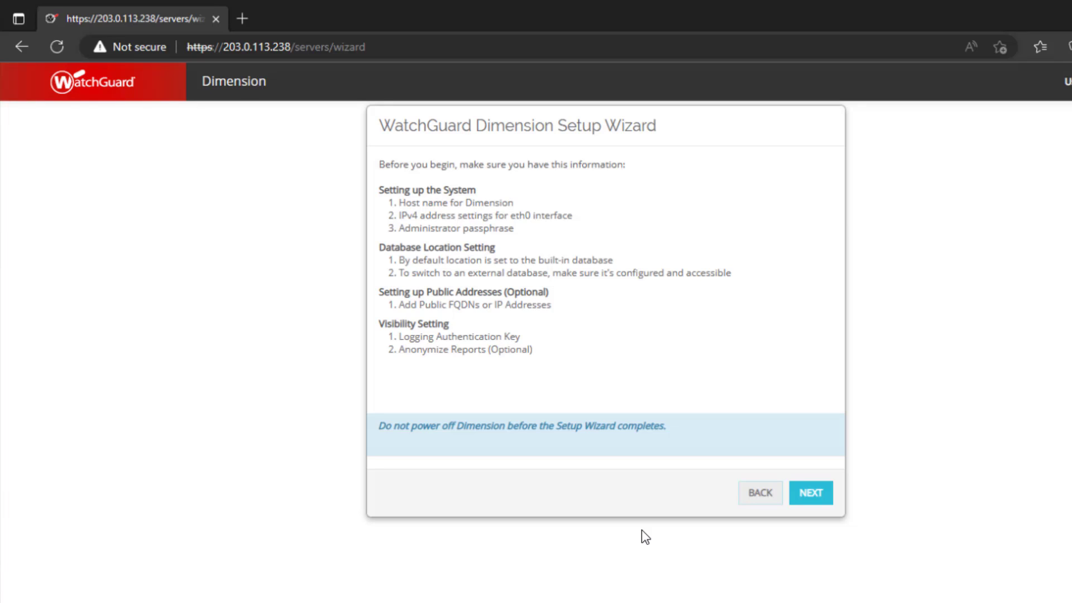
Save the system information with static IPv4 address 203.0.113.238/24, default gateway 203.0.113.1, DNS server 203.0.113.250 and domain name example.com.
click(817, 502)
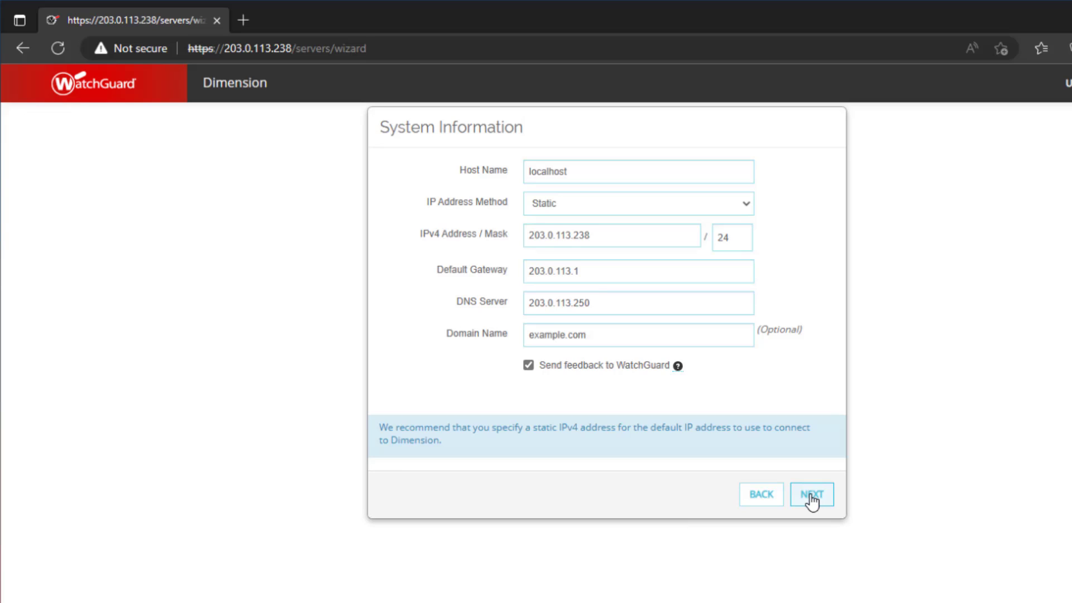
click(811, 499)
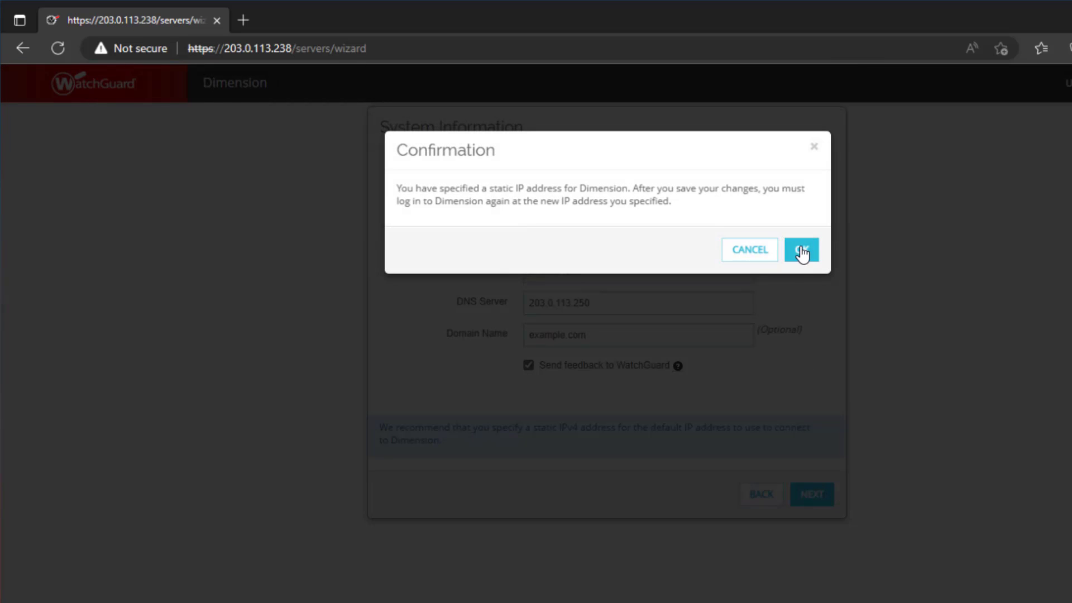
click(802, 249)
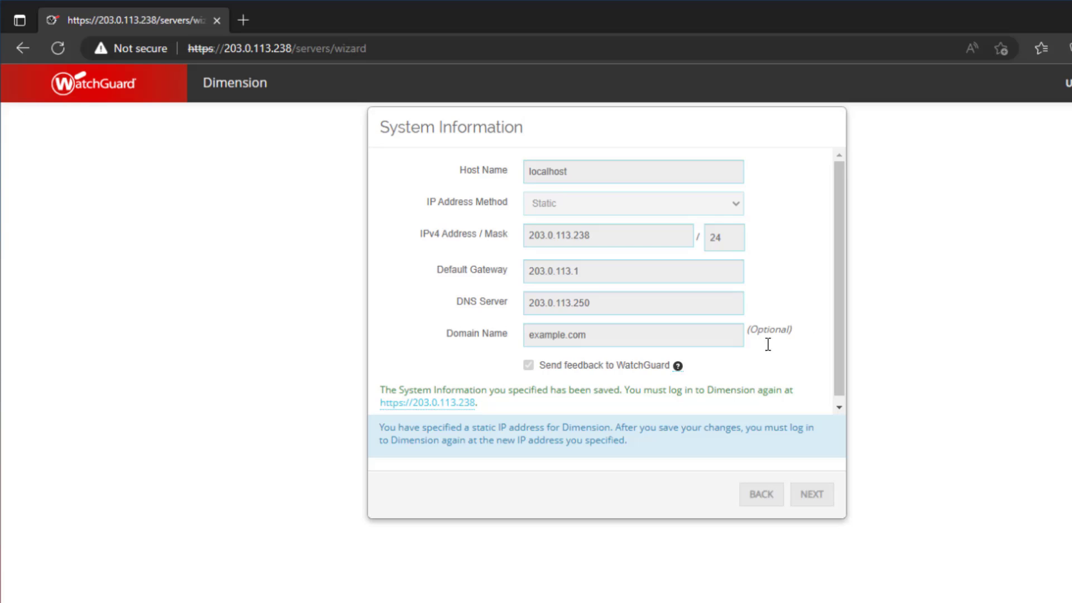
Return to the Dimension login page at the saved static address and log in again as admin with the account passphrase.
click(409, 408)
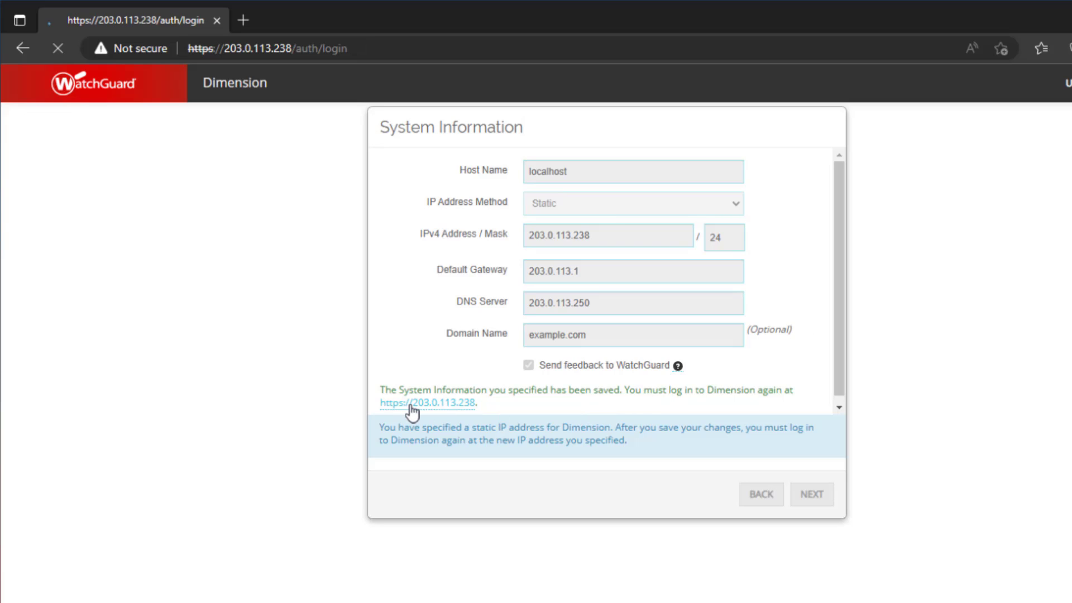
text(*********)
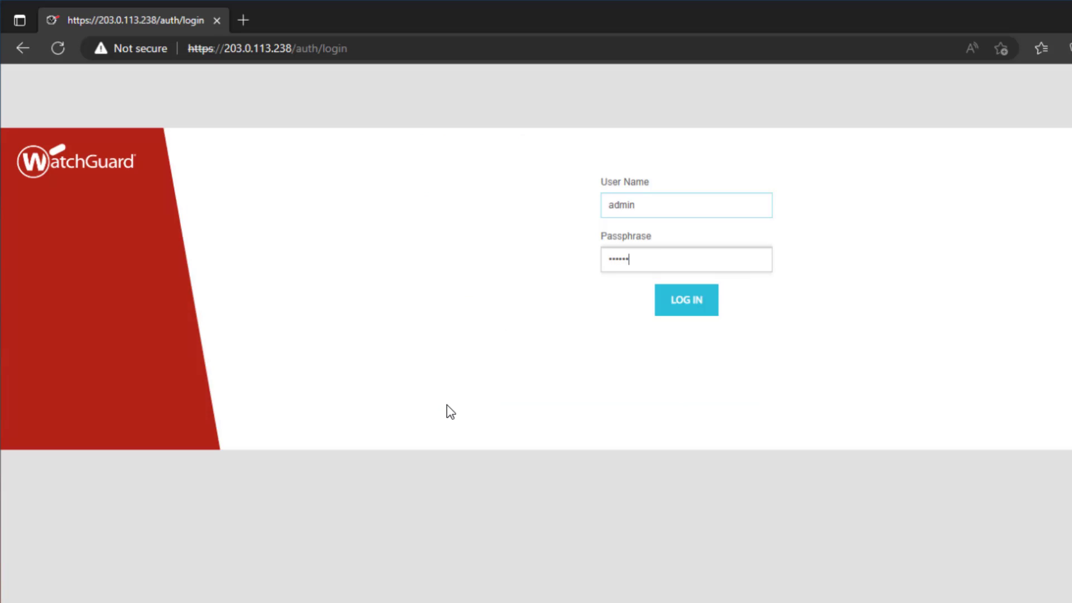
key(Return)
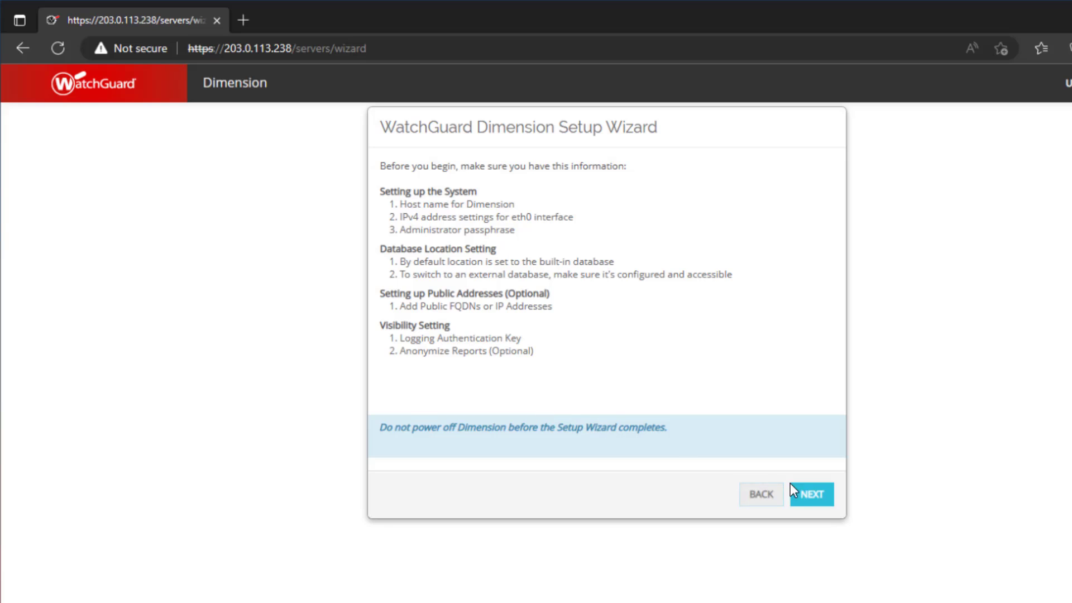
Restart the setup wizard, keeping the saved system information, the Built-in database location and the option that the server has a public IP address.
click(805, 497)
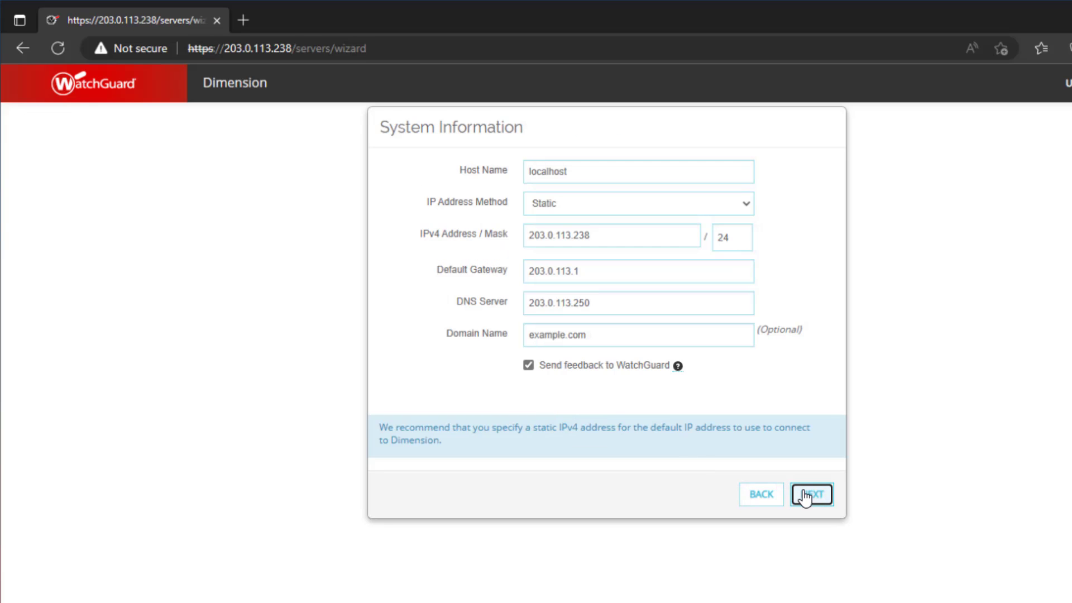
click(806, 496)
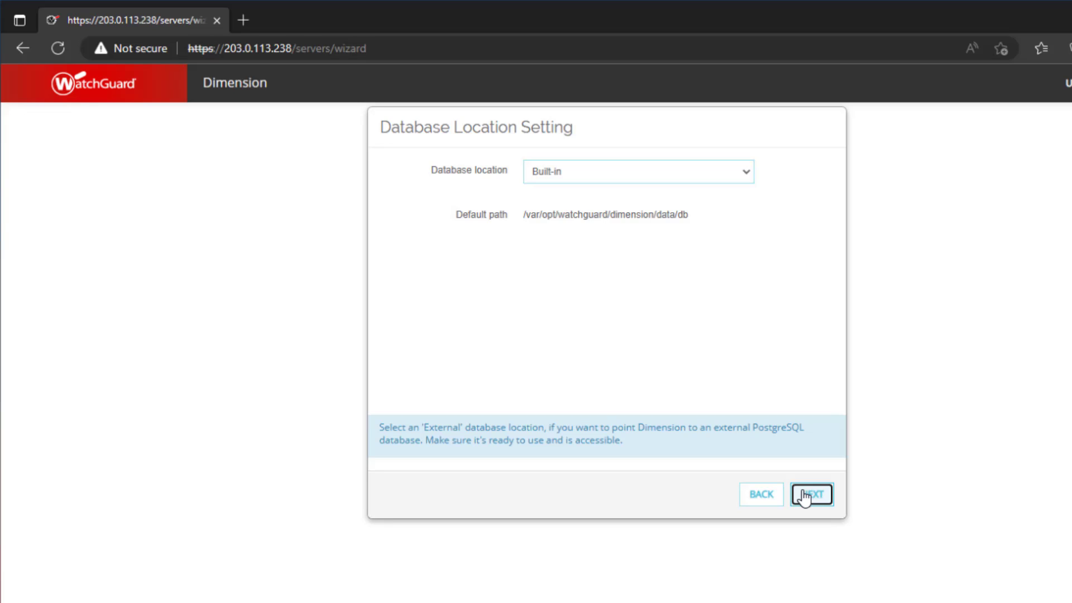
click(804, 496)
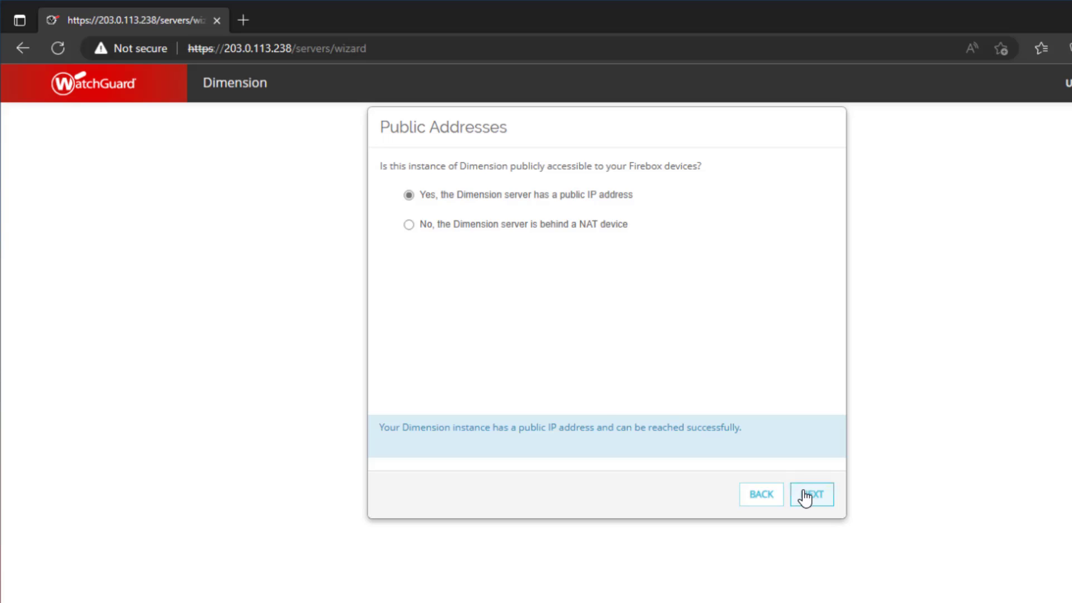
click(805, 496)
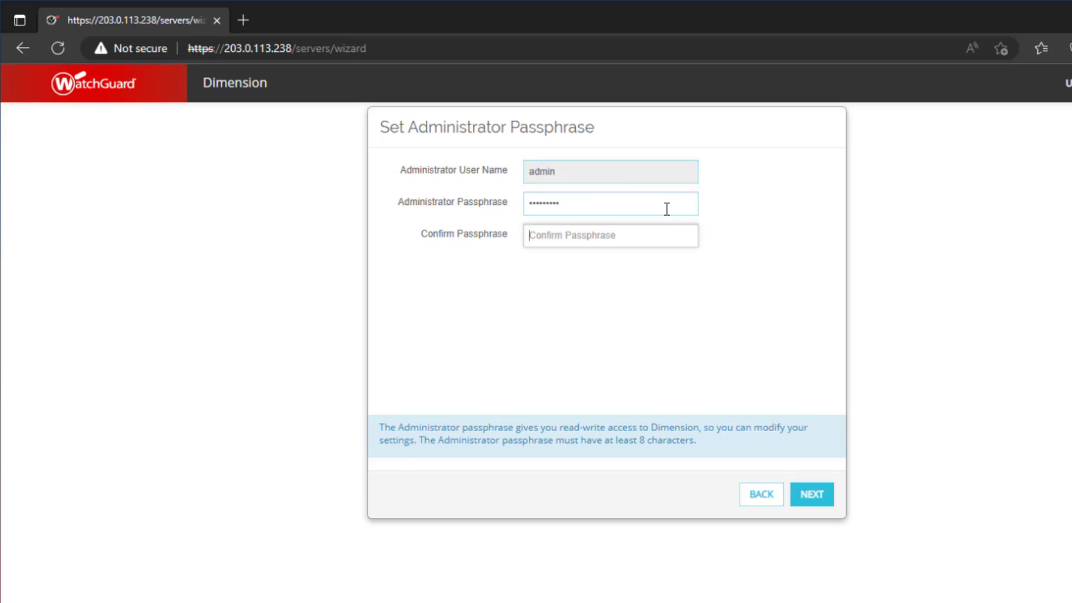
Set and confirm the administrator passphrase in the setup wizard.
text(**********)
click(808, 497)
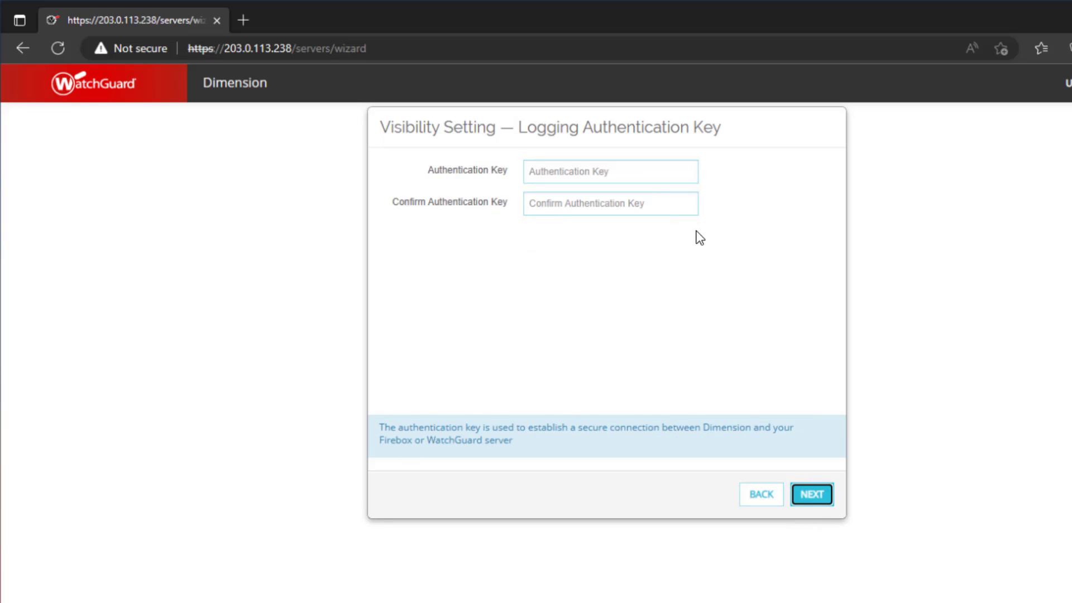
Enter and confirm the logging authentication key for the connection between Dimension and the Firebox.
click(680, 175)
text(*********)
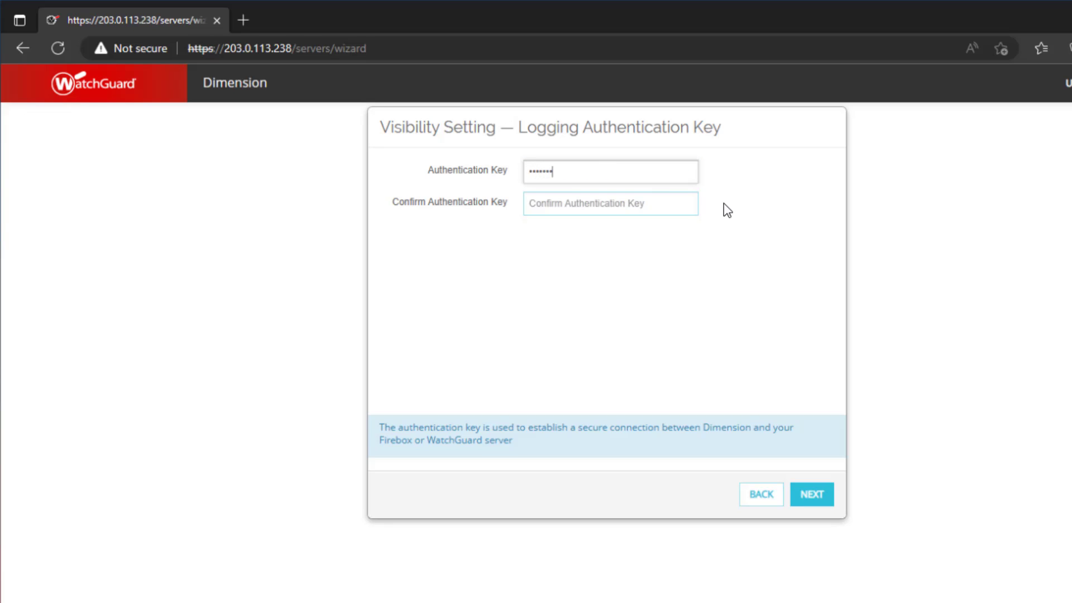
key(Tab)
text(*)
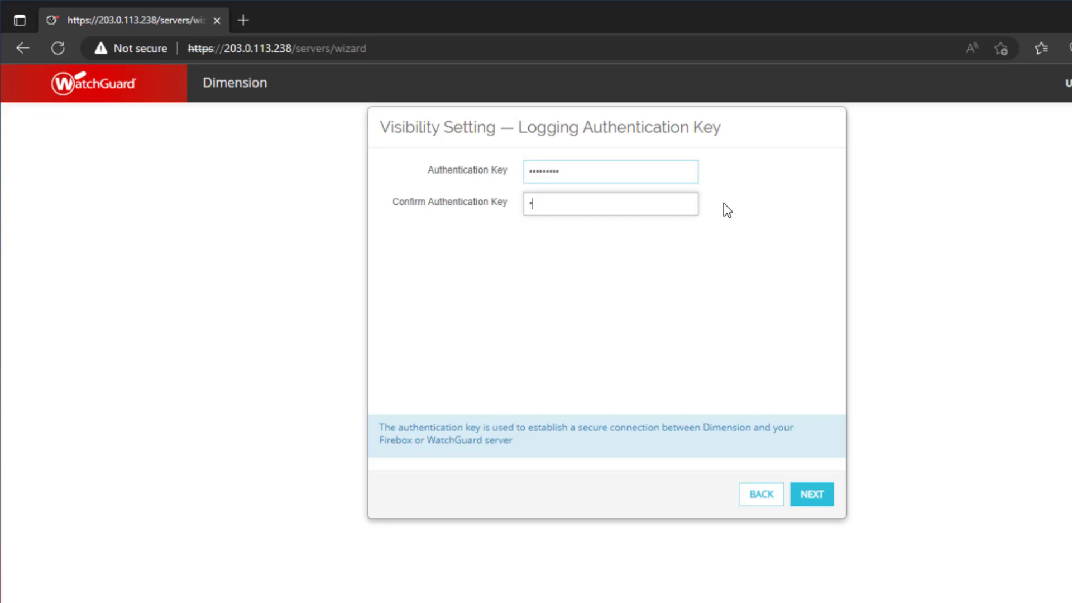
text(********)
click(810, 495)
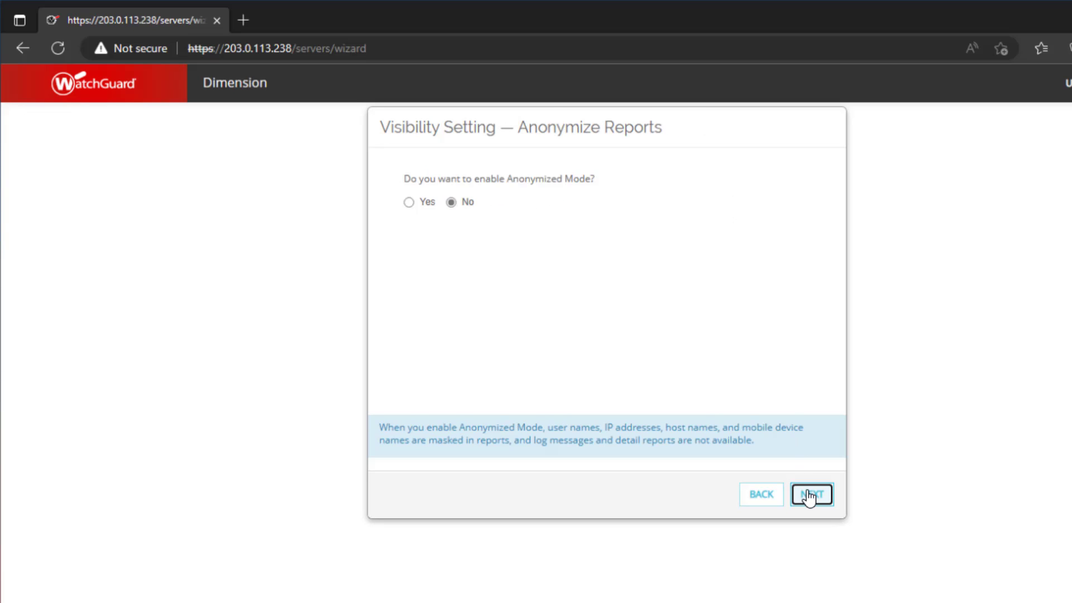
Keep Anonymized Mode set to No and apply the setup wizard's configuration.
click(810, 497)
click(810, 496)
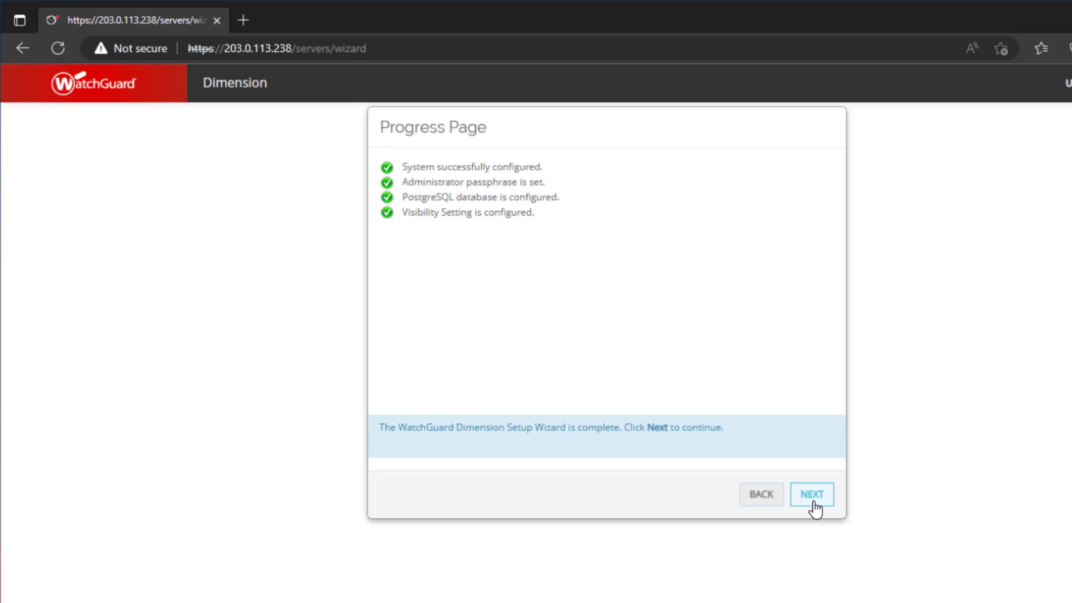
Finish the setup wizard and log in to Dimension as admin with the administrator passphrase.
click(813, 494)
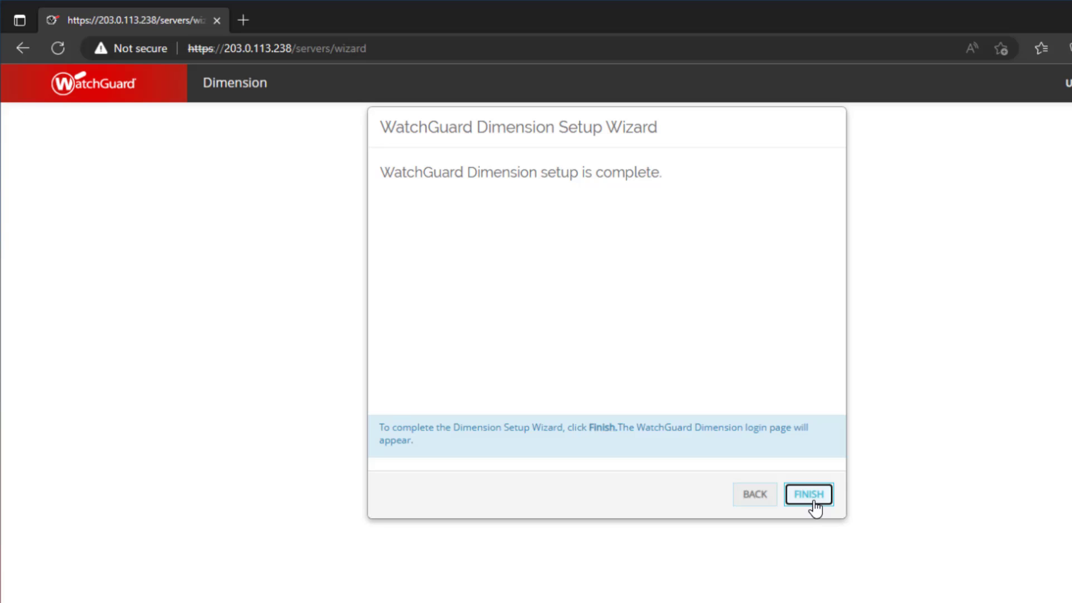
click(811, 495)
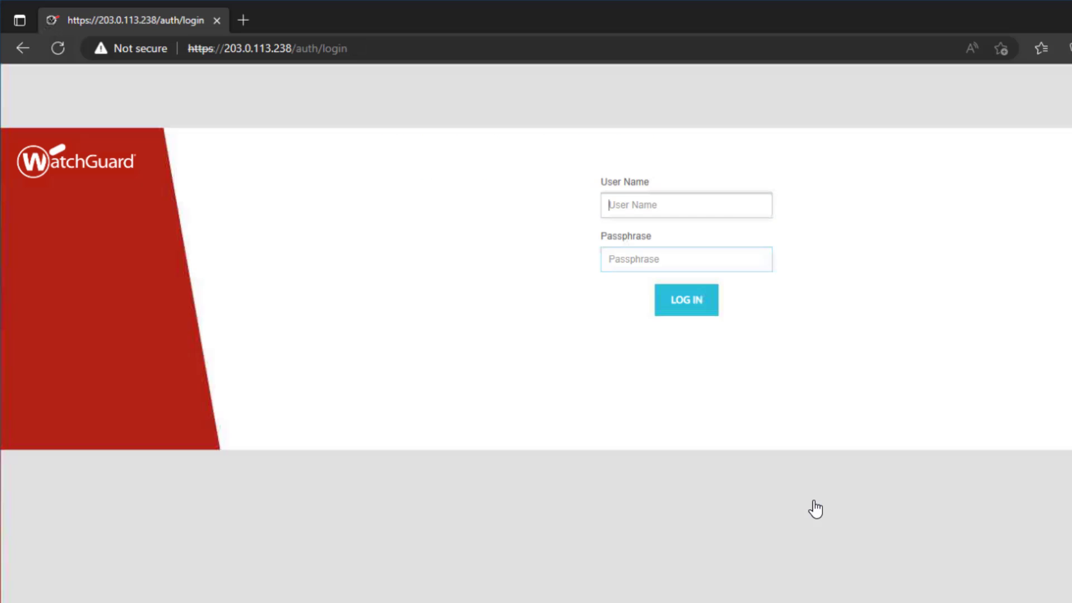
text(admin)
key(Tab)
text(•••••••••)
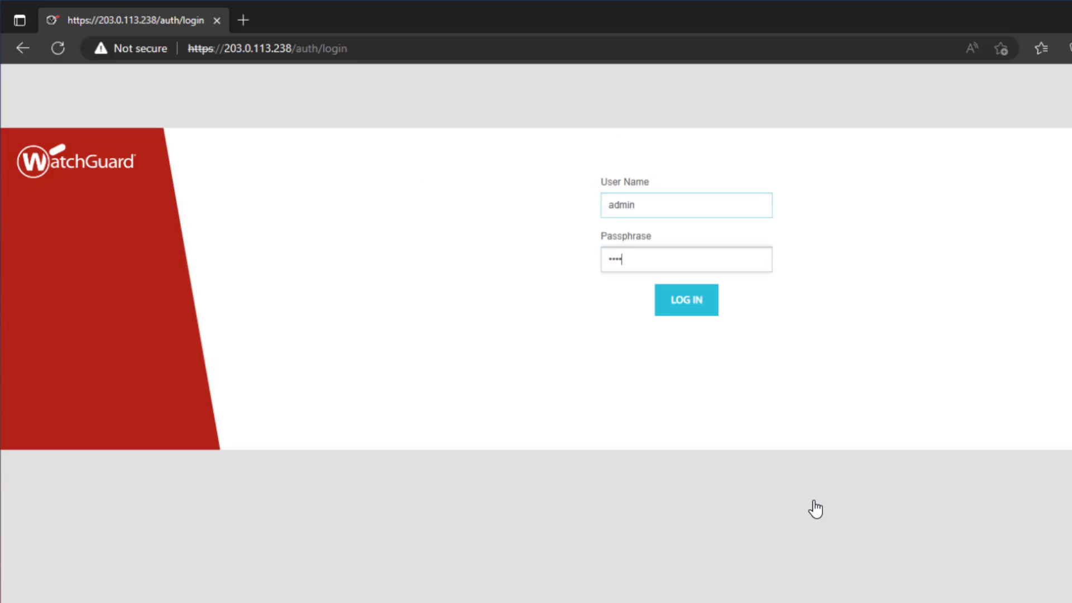
key(Return)
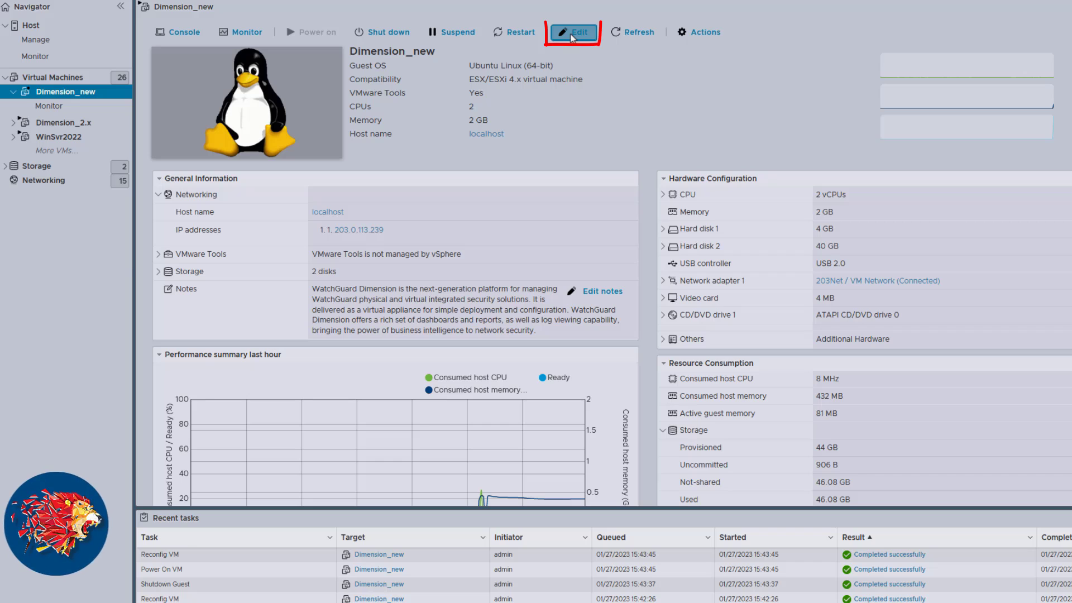
In the ESXi host client, remove Hard disk 2 from the Dimension_new virtual machine, deleting its files from the datastore, and save.
click(573, 33)
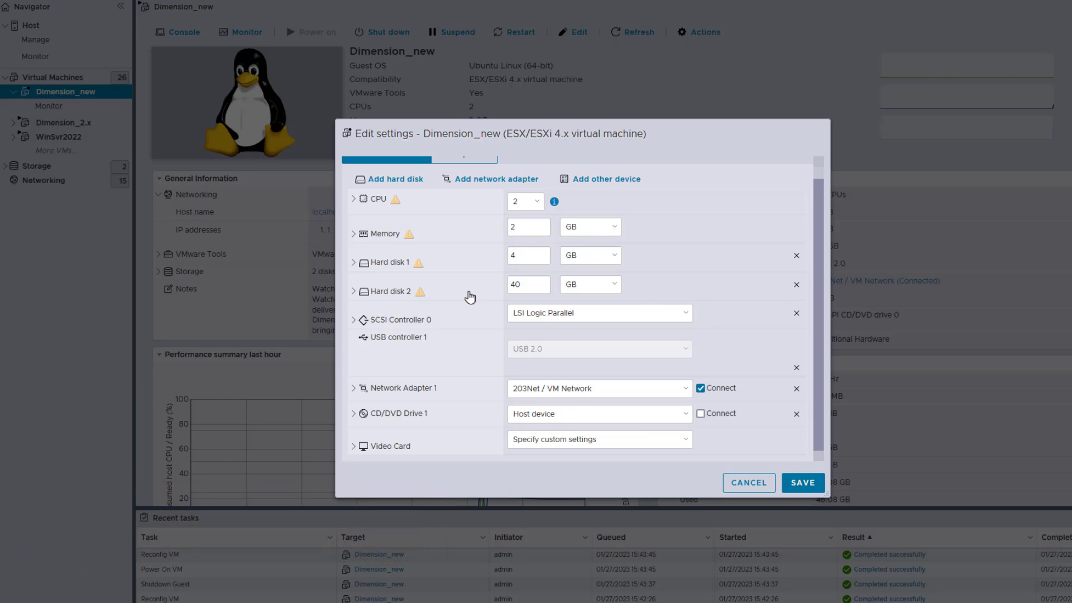
click(353, 291)
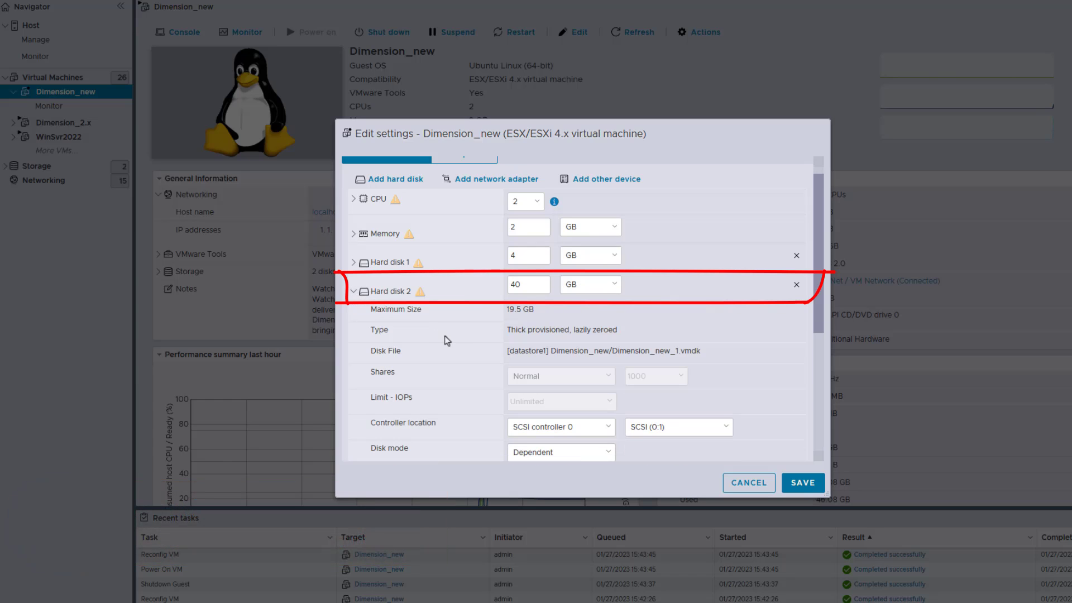
click(797, 286)
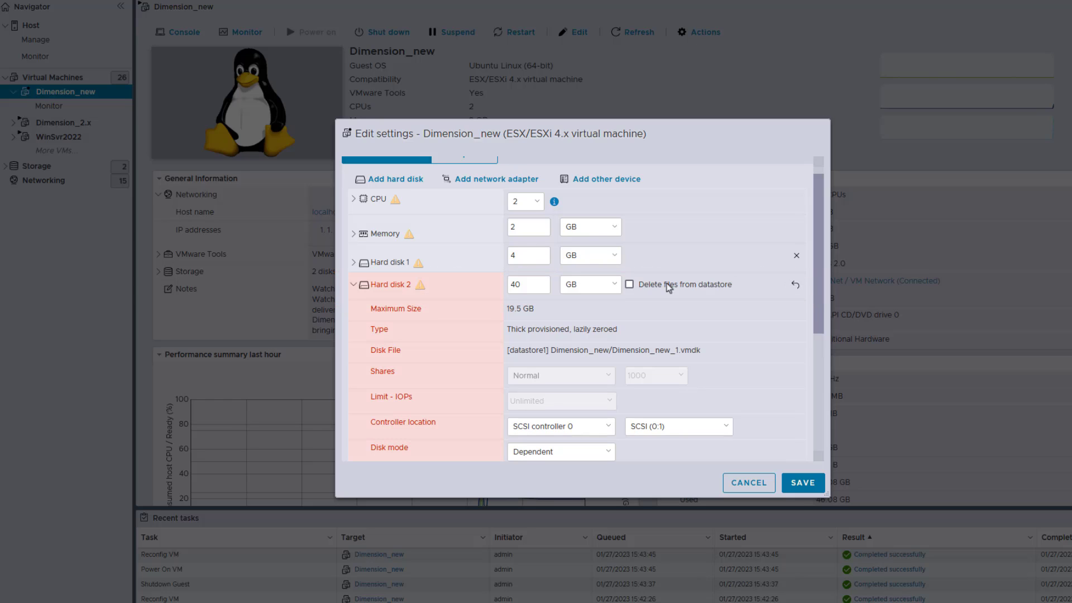
click(631, 286)
click(800, 485)
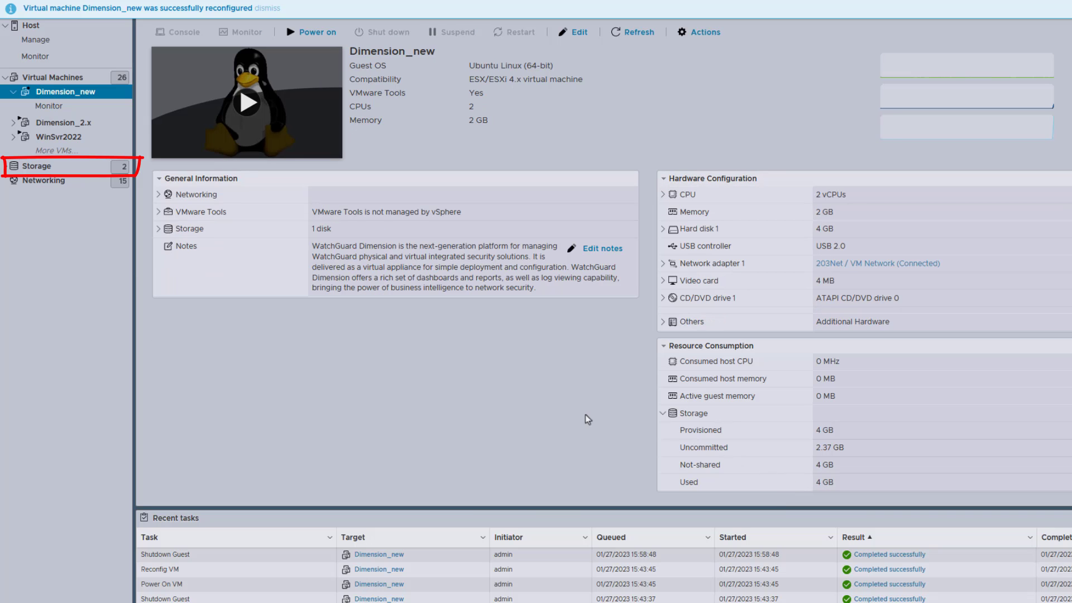
Copy Dimension_2.x_1.vmdk from the Dimension_2.x folder on virtualmachines into the Dimension_new folder on datastore1.
click(69, 169)
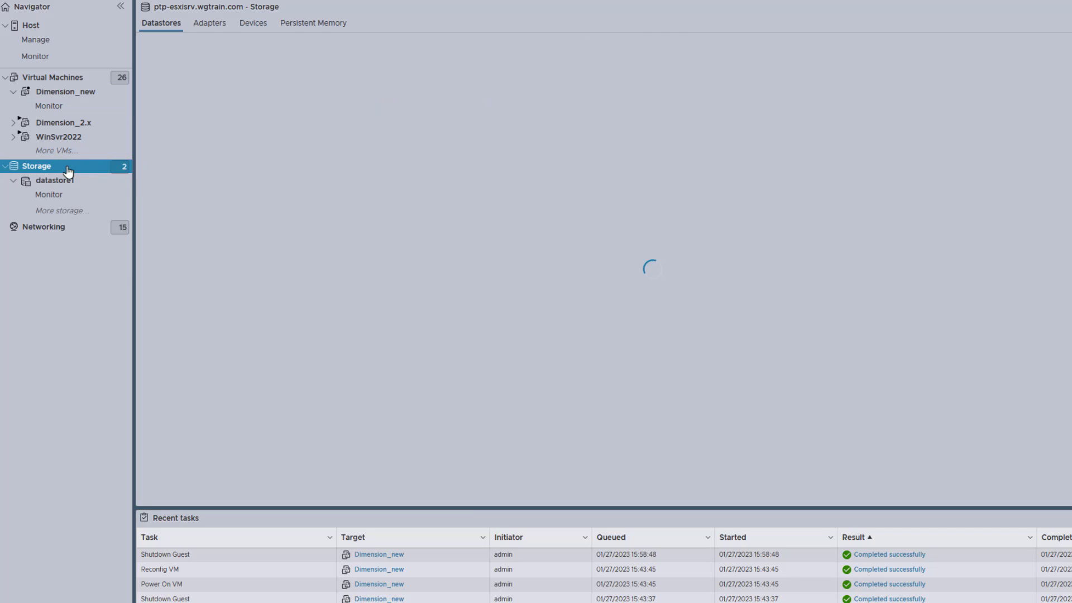
click(73, 181)
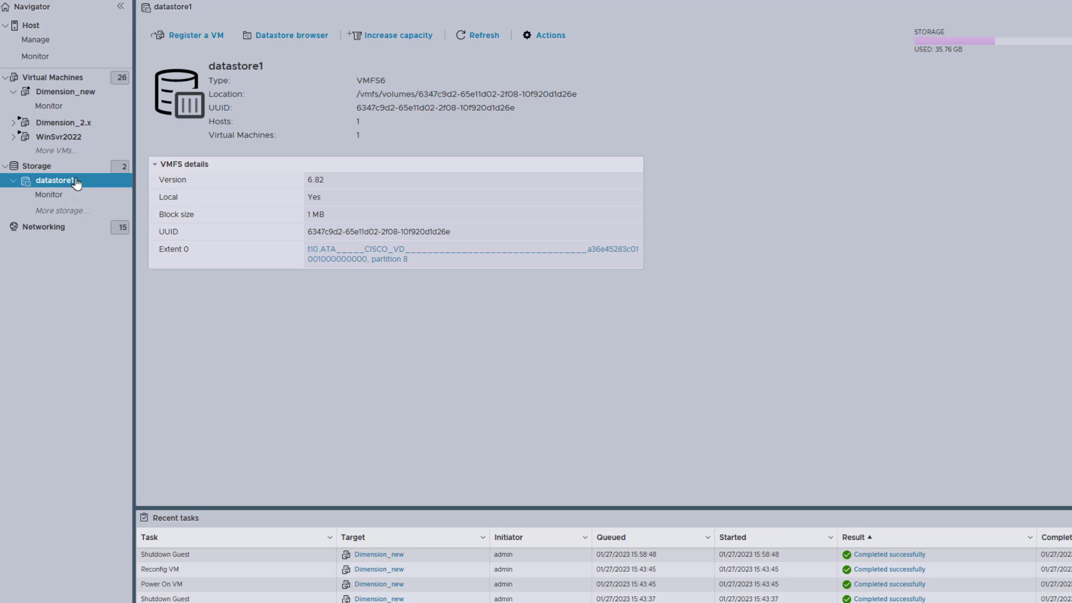
click(261, 43)
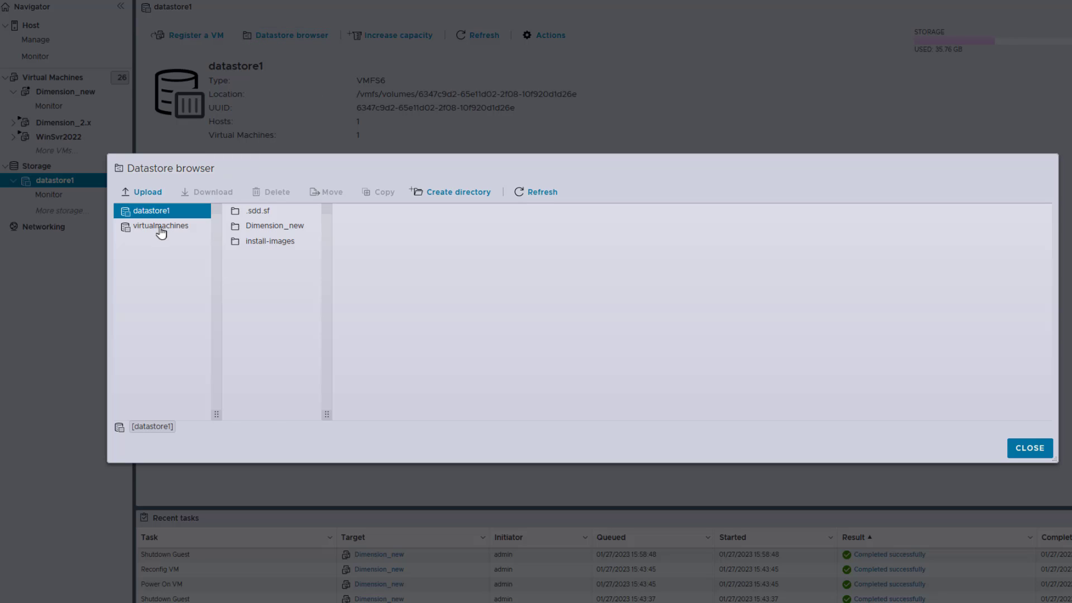
click(160, 226)
click(257, 242)
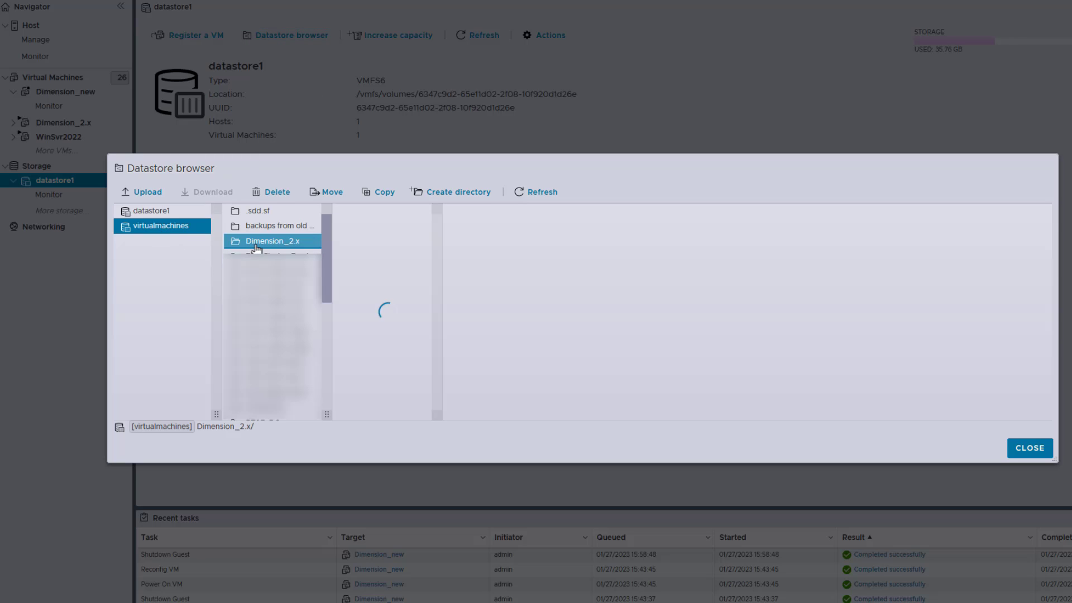
click(414, 227)
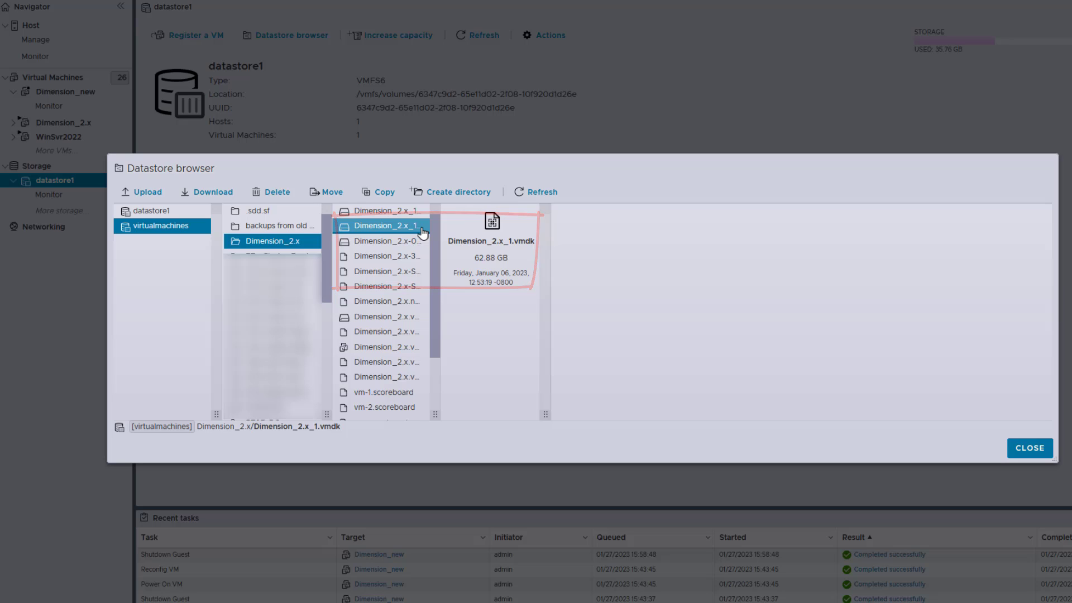
click(393, 193)
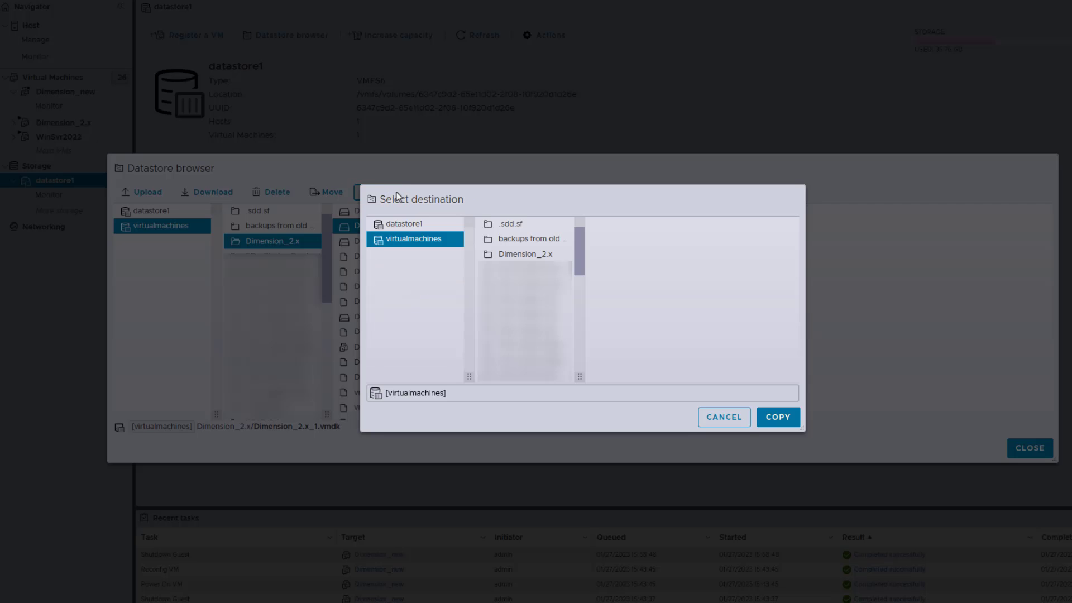
click(435, 227)
click(491, 239)
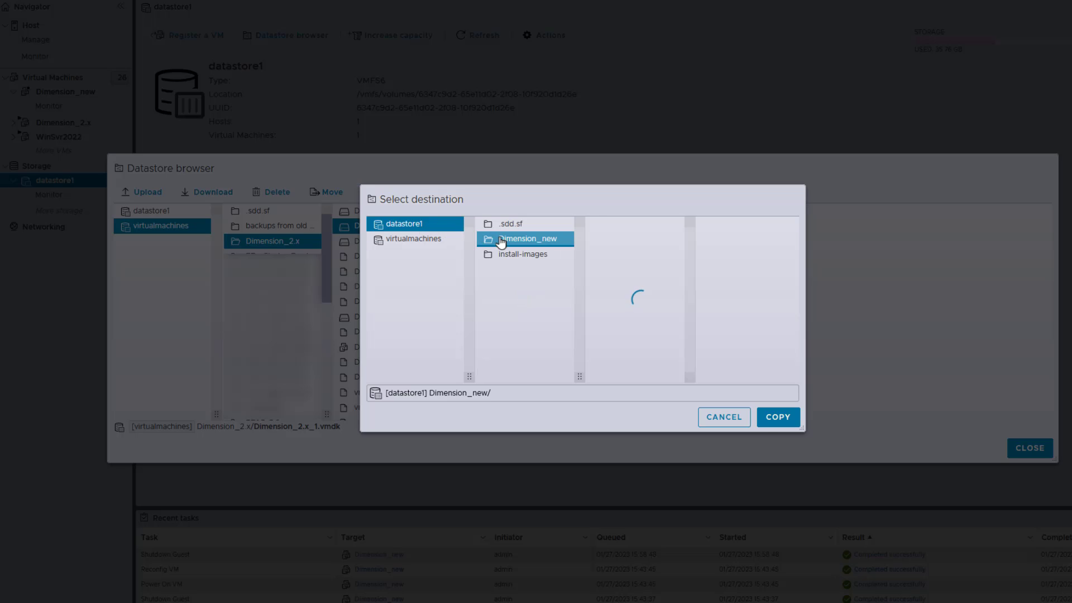
click(782, 418)
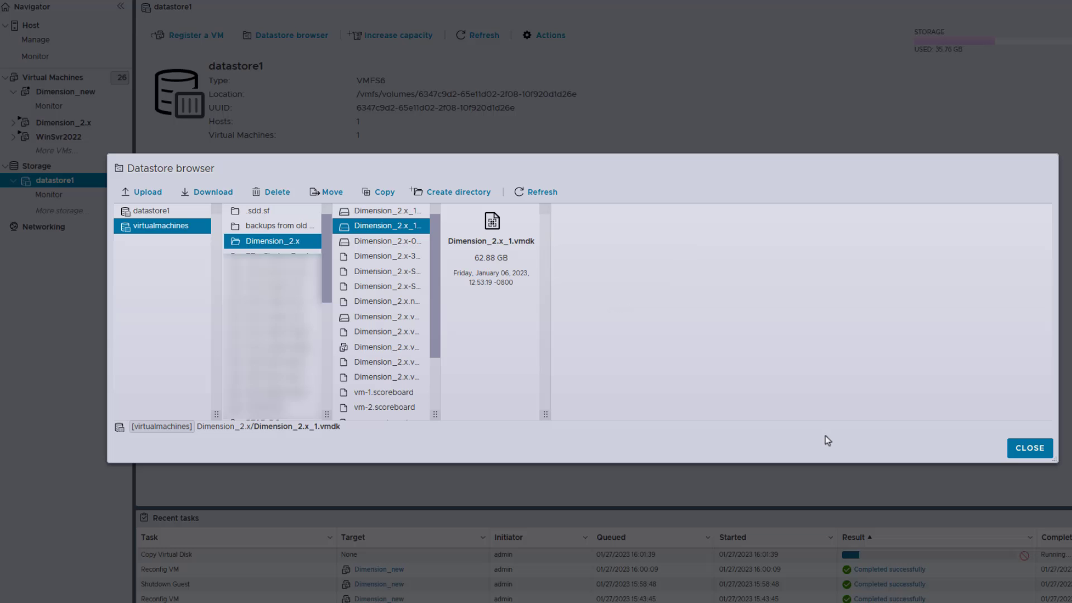
click(1042, 454)
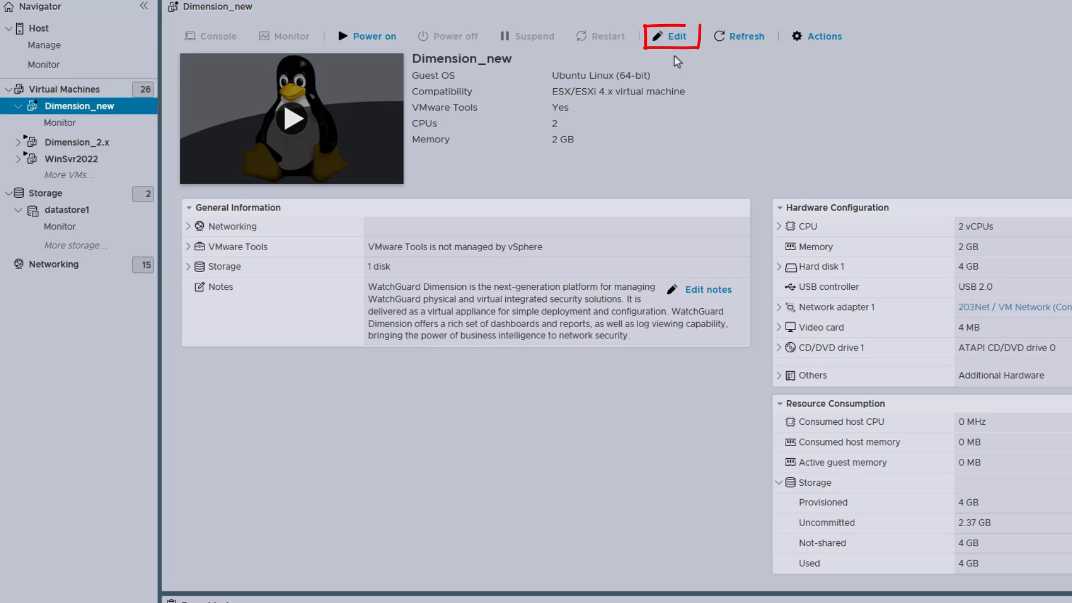
Add the existing hard disk from datastore1's Dimension_new folder to the Dimension_new virtual machine and save its settings.
click(670, 38)
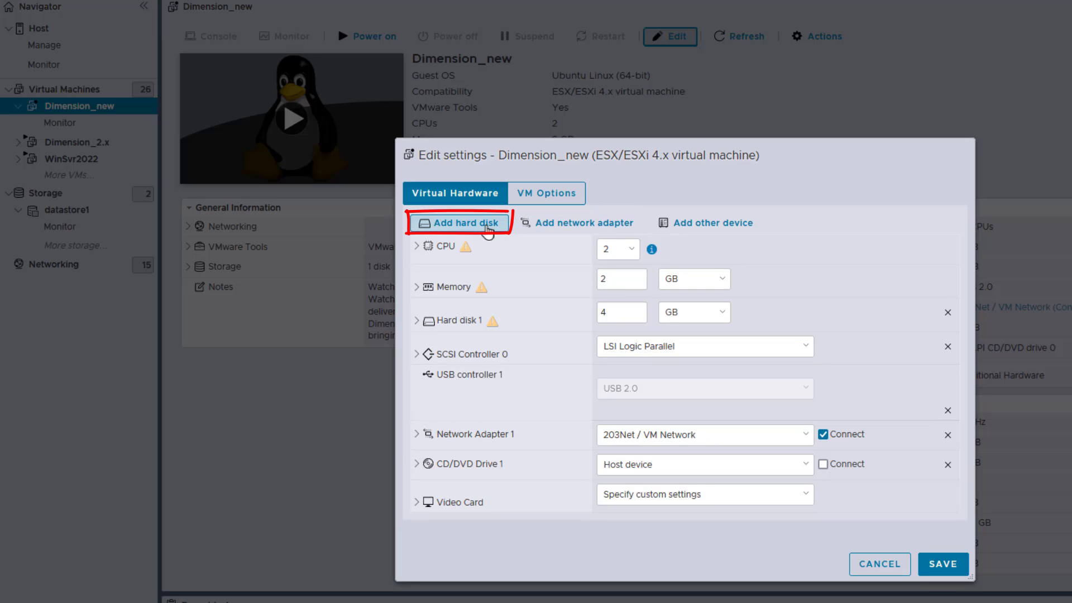
click(488, 226)
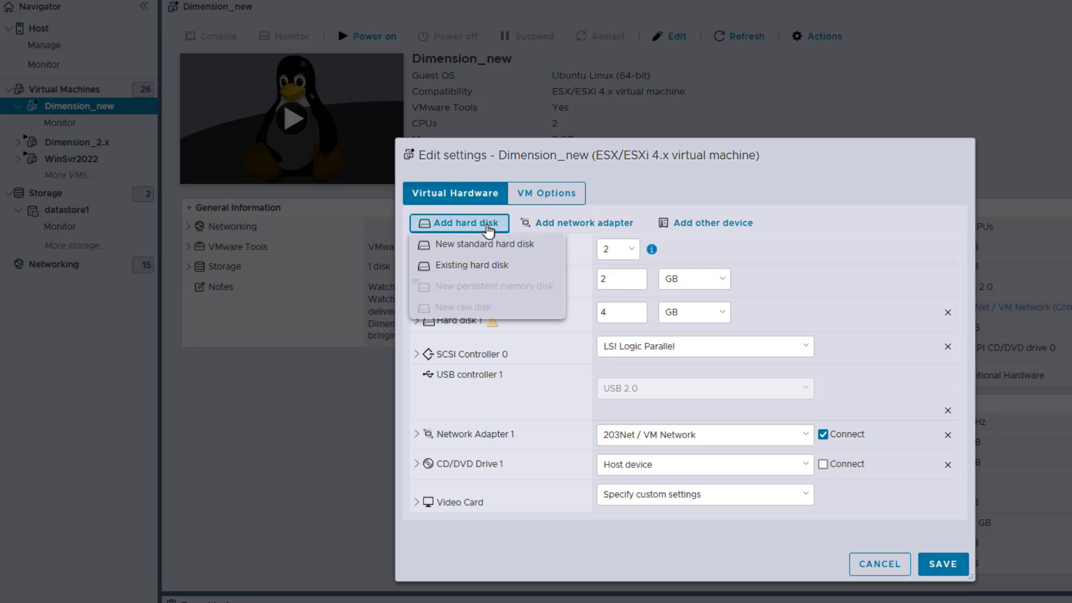
click(501, 274)
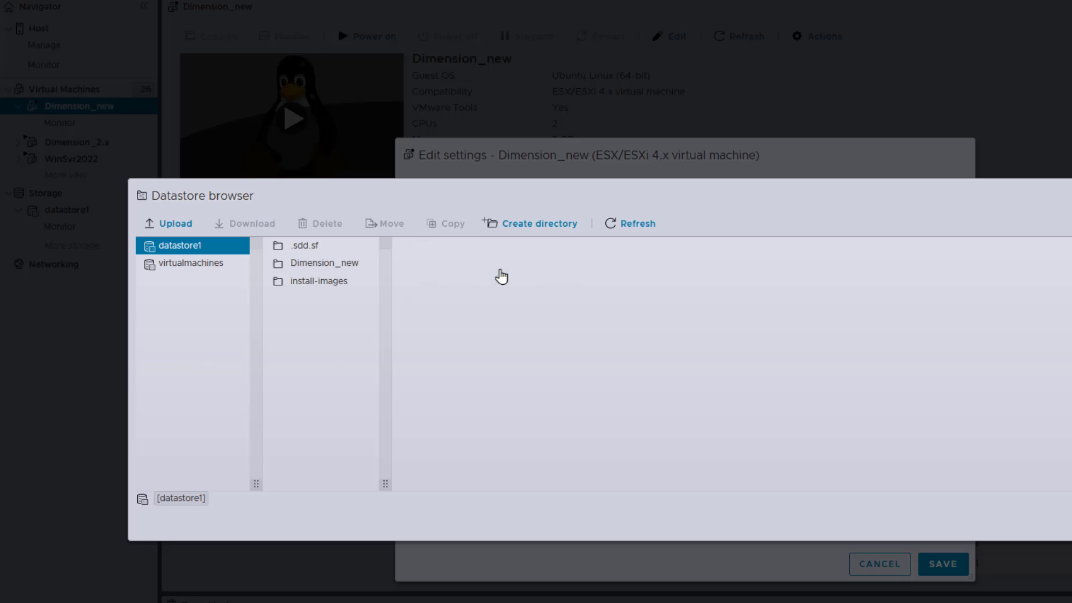
click(353, 279)
click(336, 268)
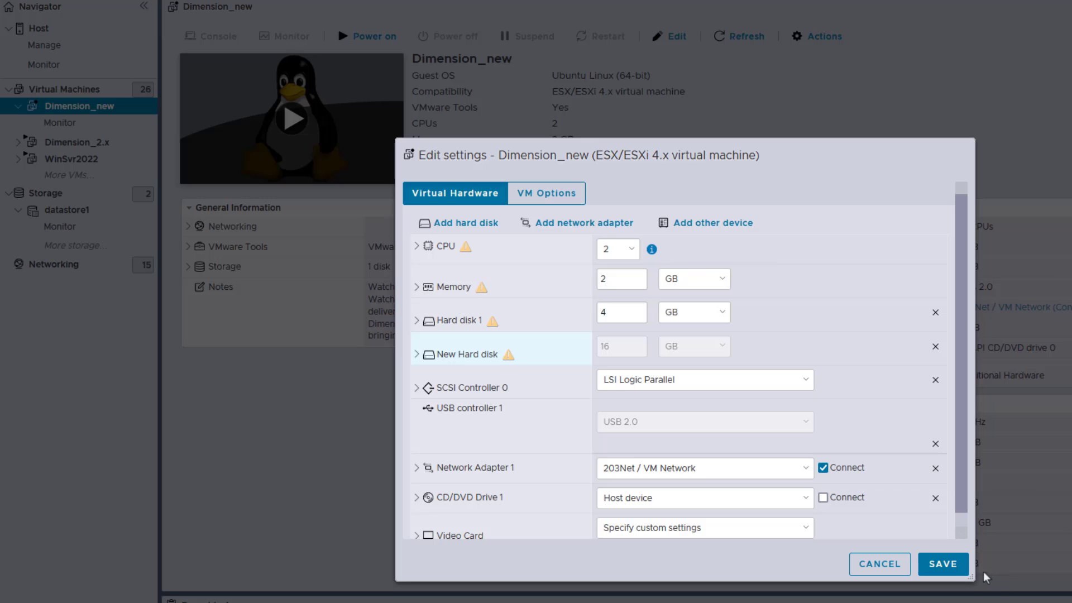
click(953, 567)
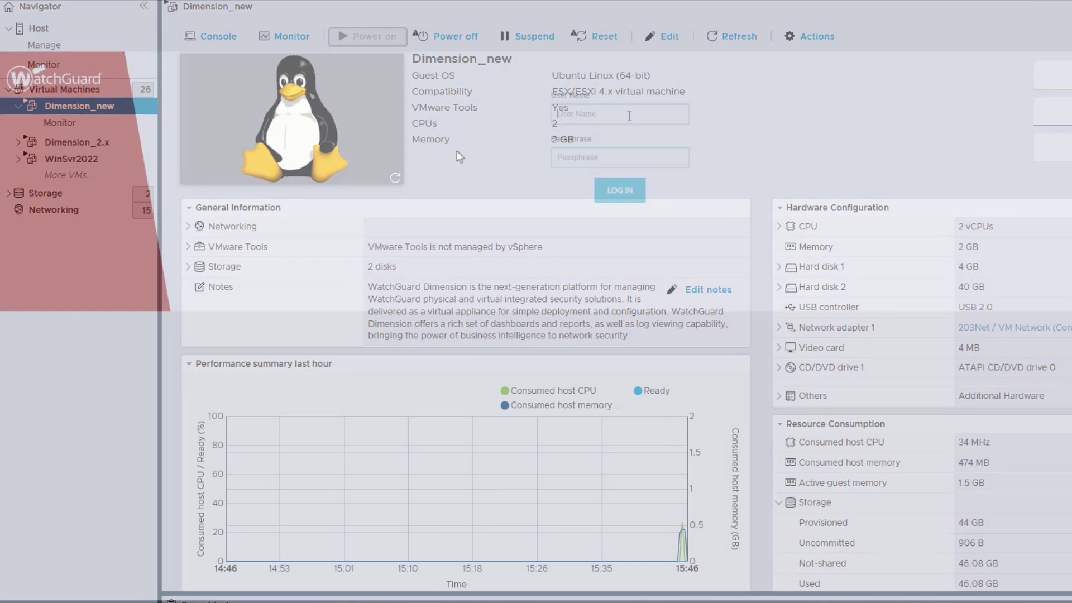
Log in to the Dimension web interface as admin with the passphrase.
text(admin)
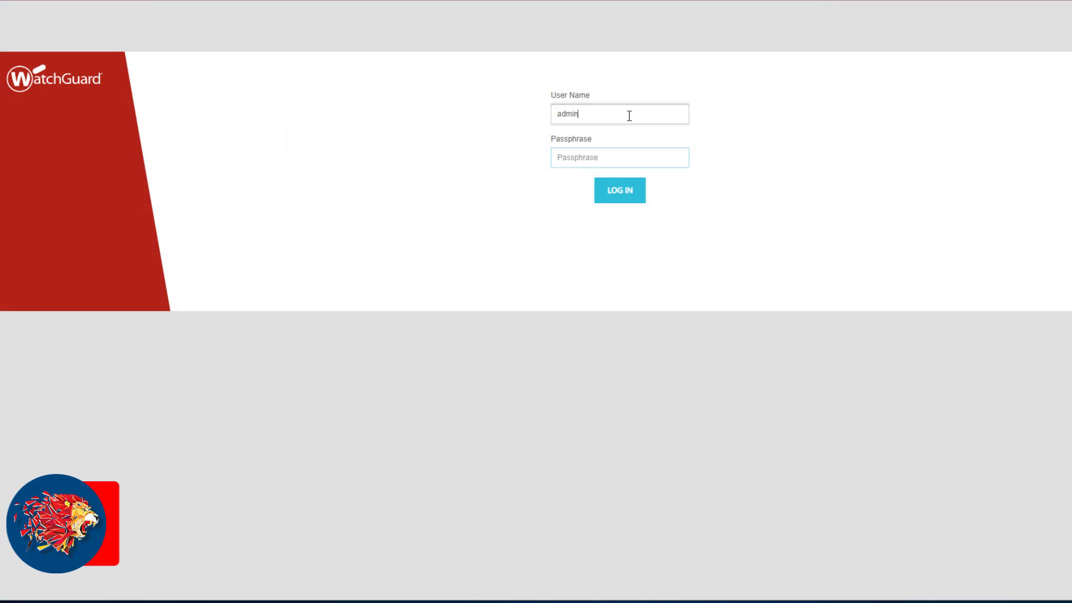
key(Tab)
text(*********)
key(Return)
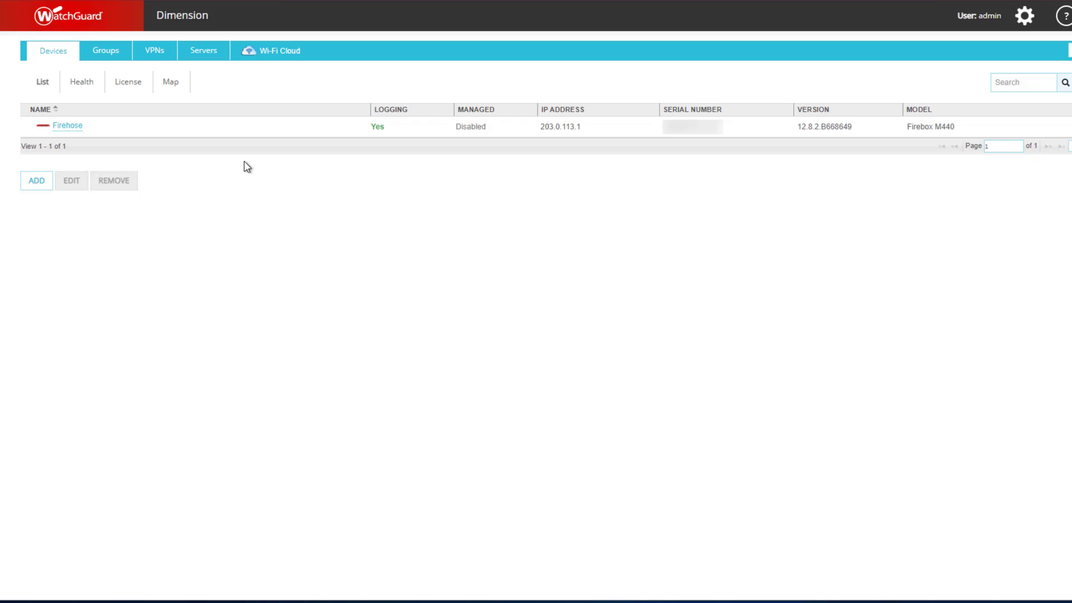
Examine the Firehose device's Executive Dashboard and the start date available for its log data.
click(60, 131)
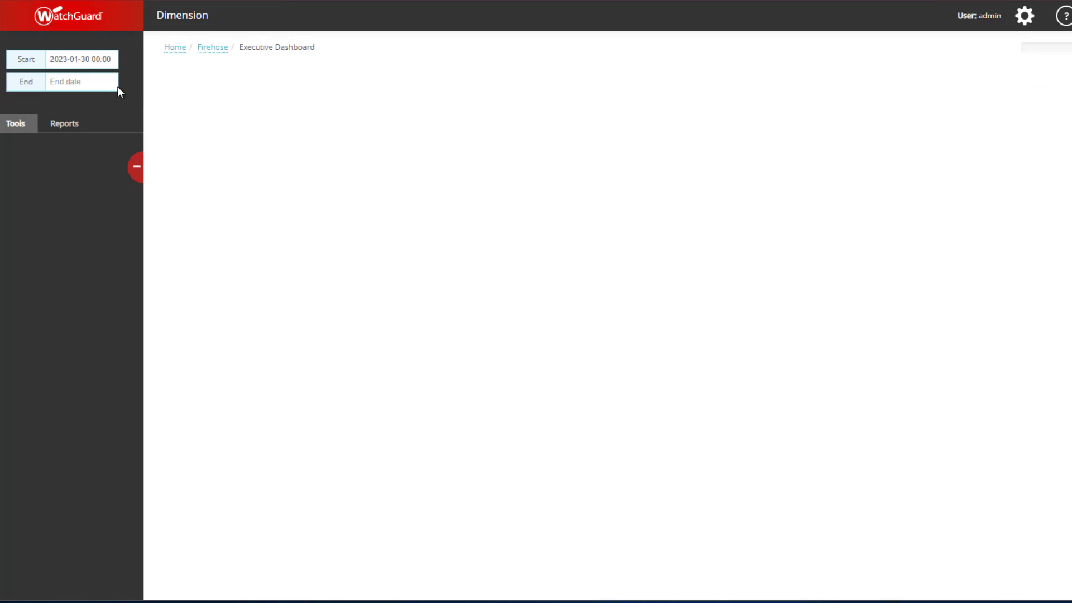
click(65, 60)
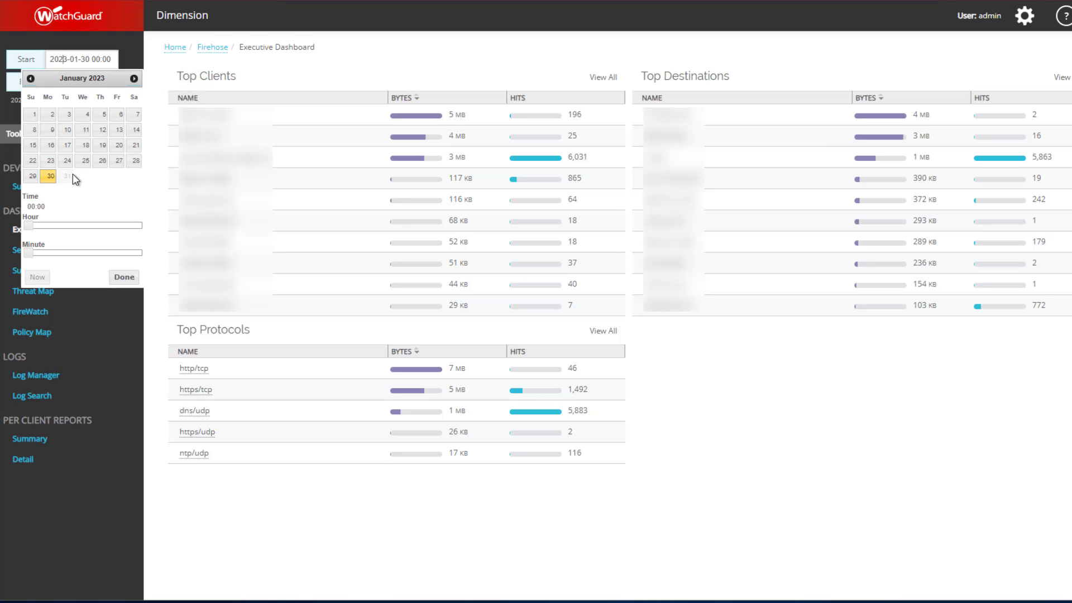
click(72, 174)
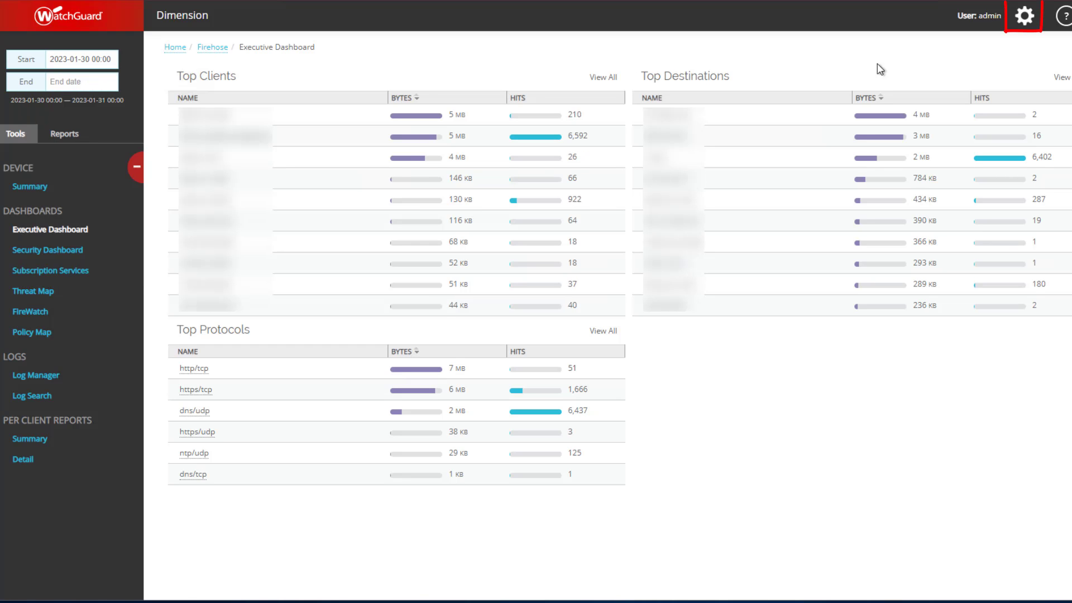
Open Dimension's System Settings.
click(1025, 20)
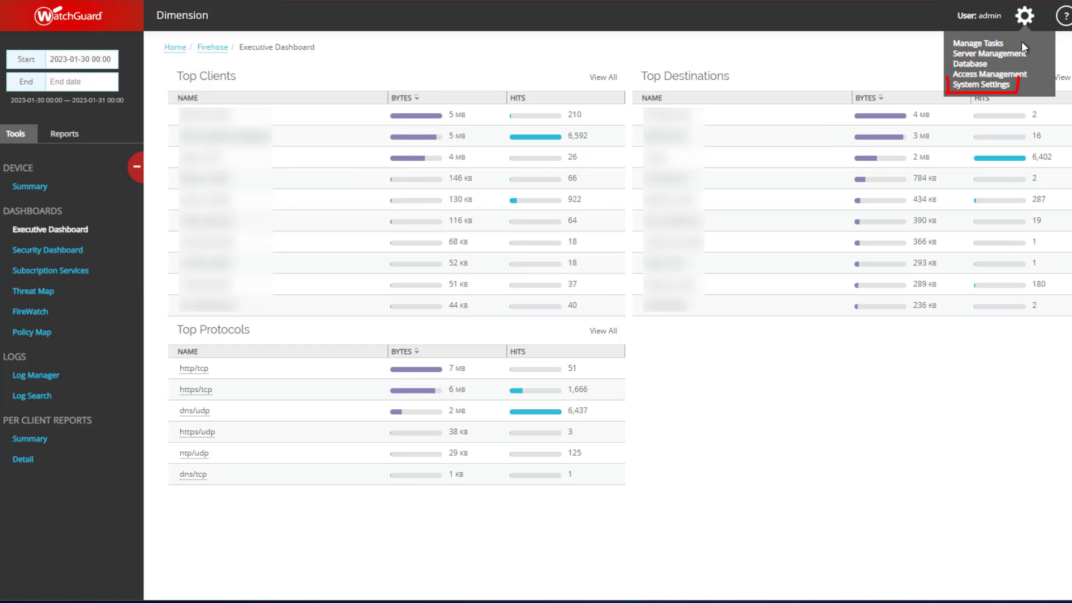
click(1008, 86)
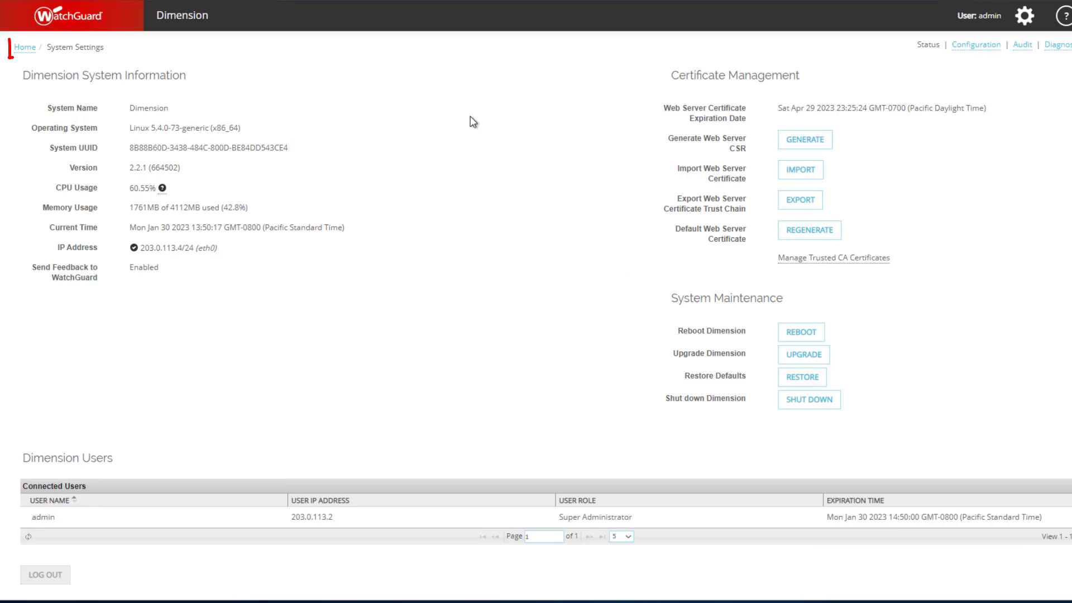
Return to the device list and open Example_Firebox for editing.
click(25, 50)
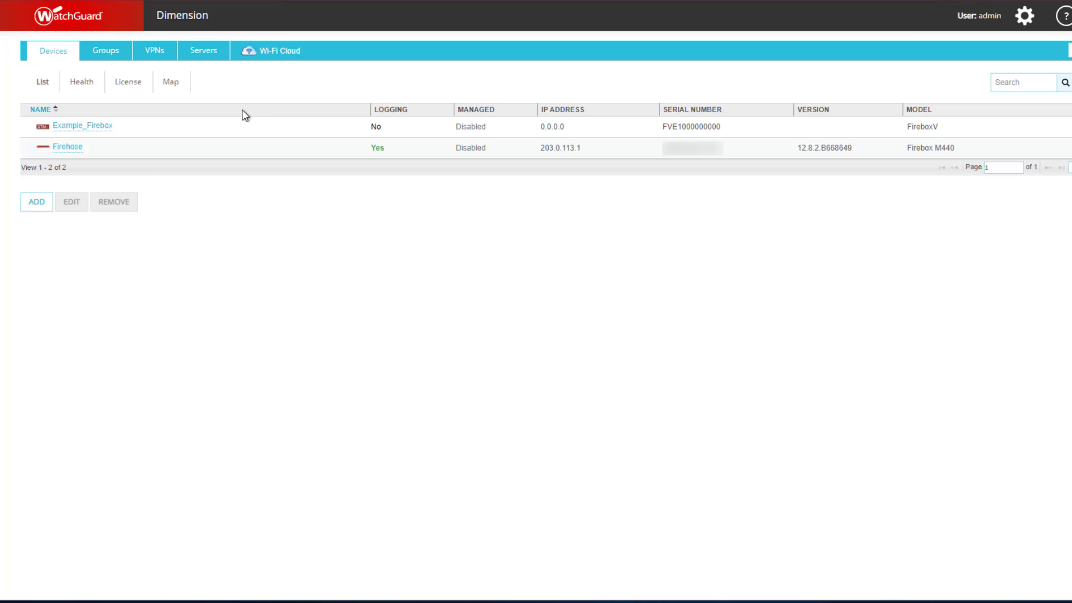
click(248, 135)
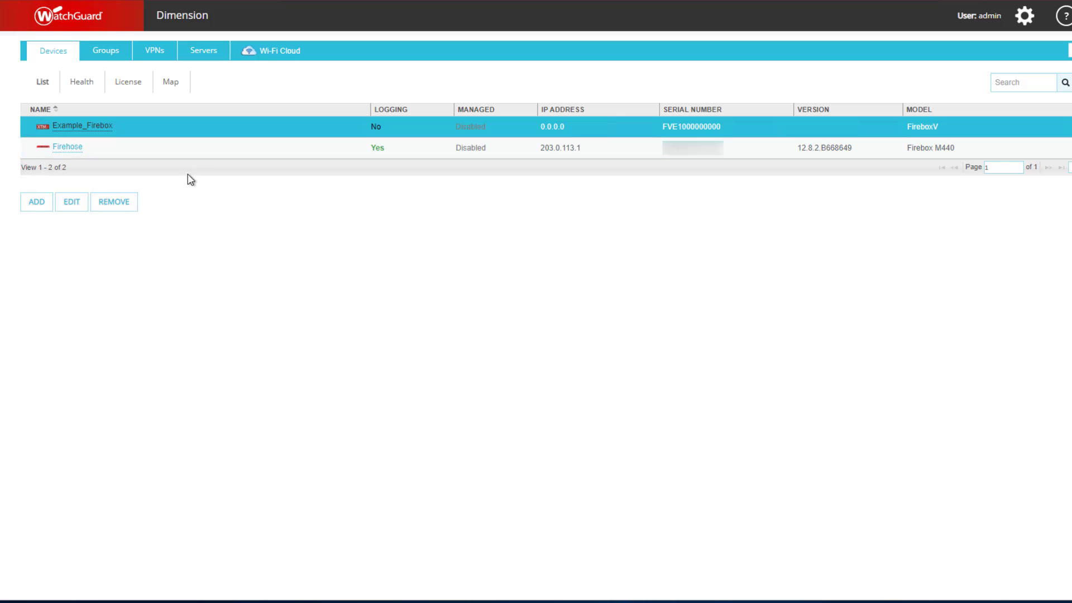
click(76, 209)
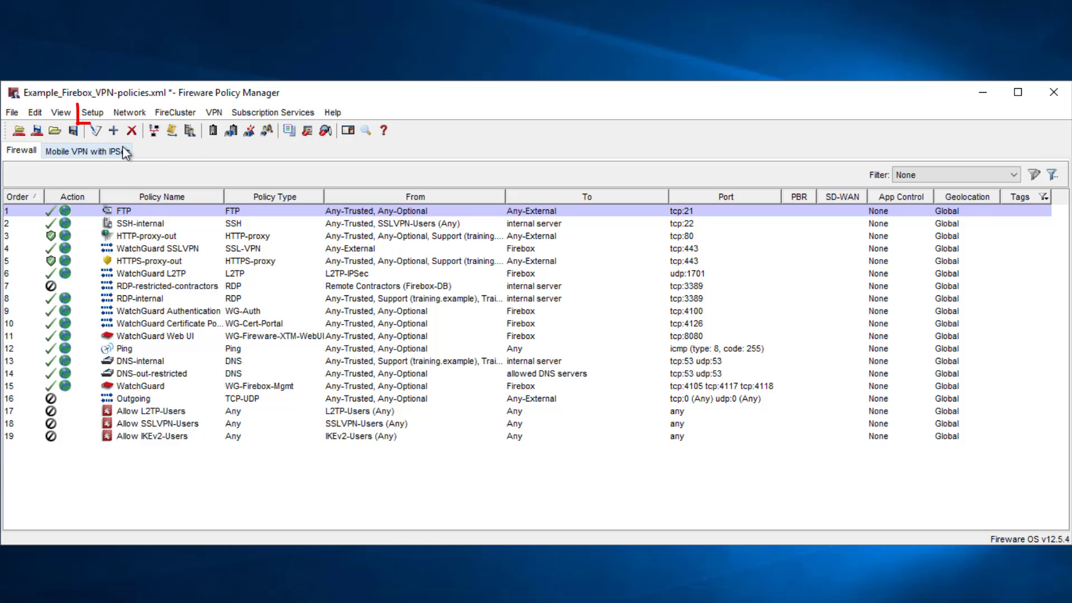
In Fireware Policy Manager, enable centralized management with Dimension Command in the Managed Device Settings.
click(92, 112)
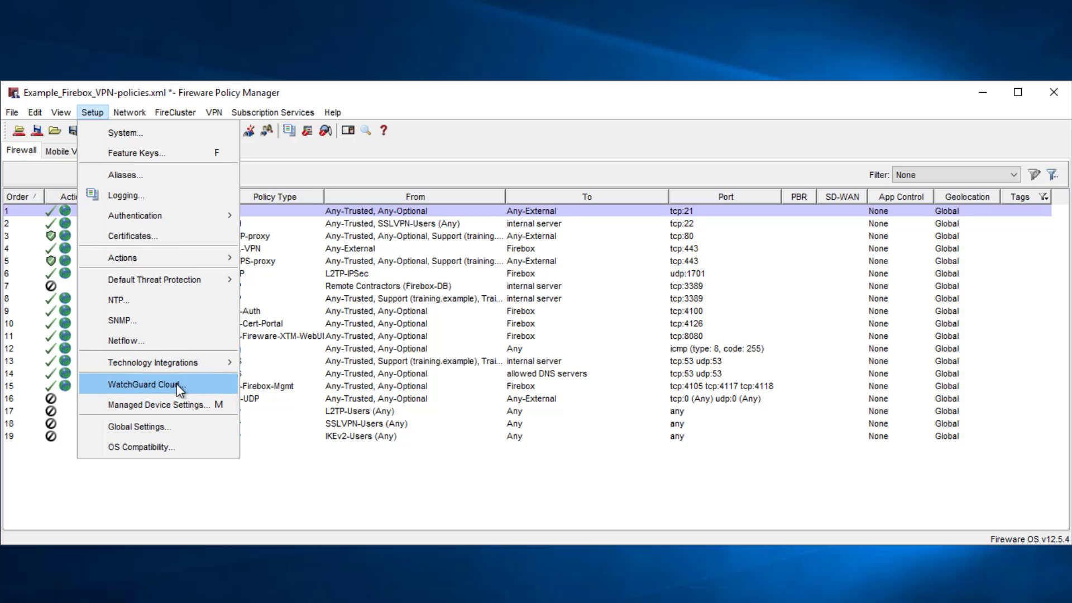
click(184, 411)
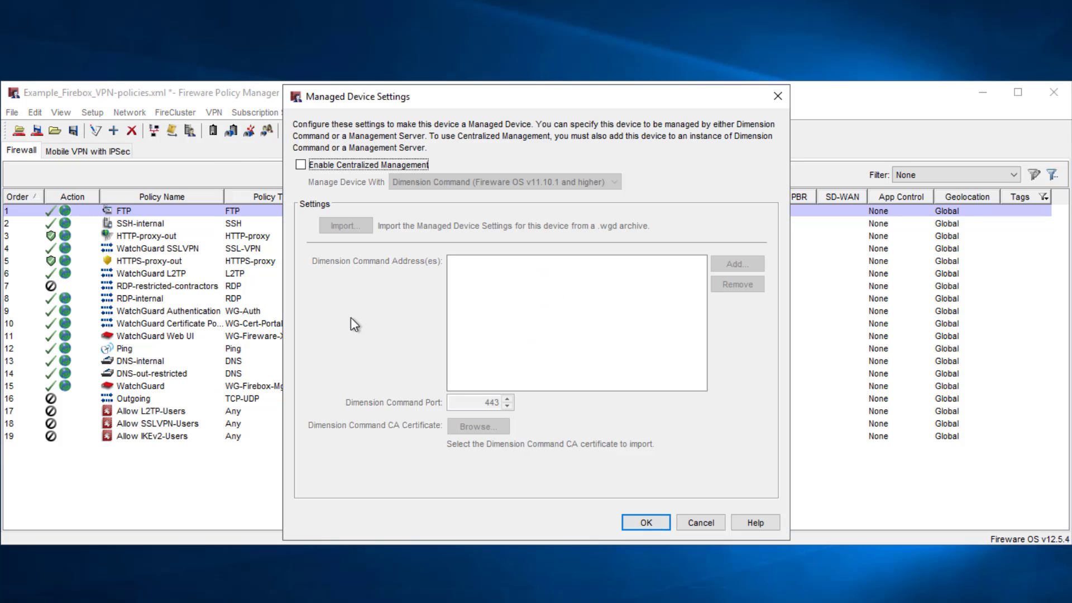
click(367, 167)
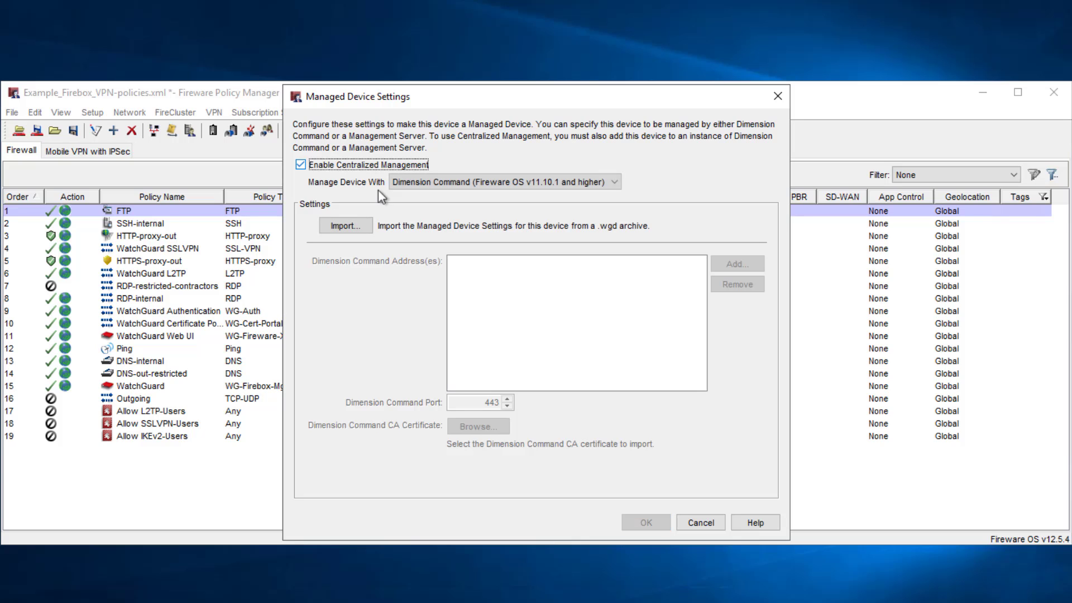